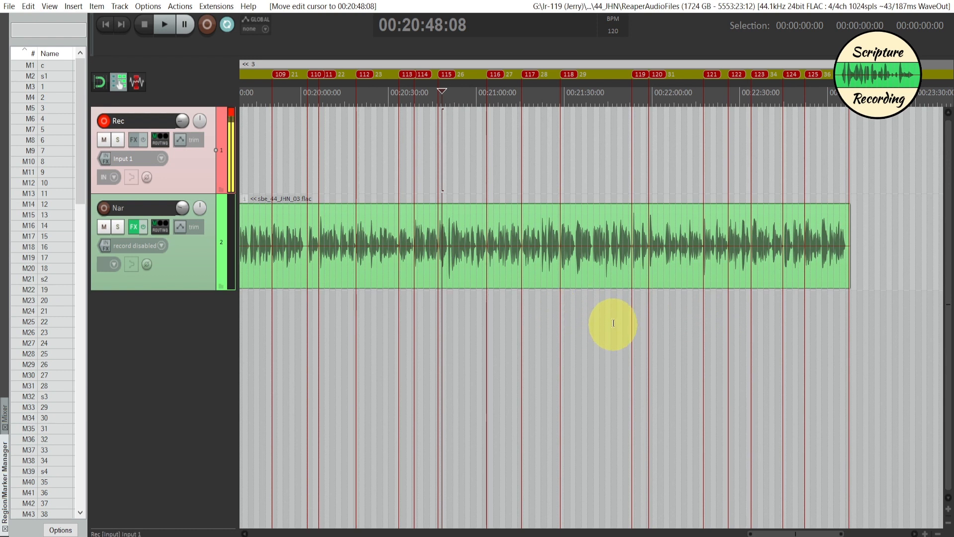
Step: Play the narration briefly from marker 112 and stop playback
left_click(357, 178)
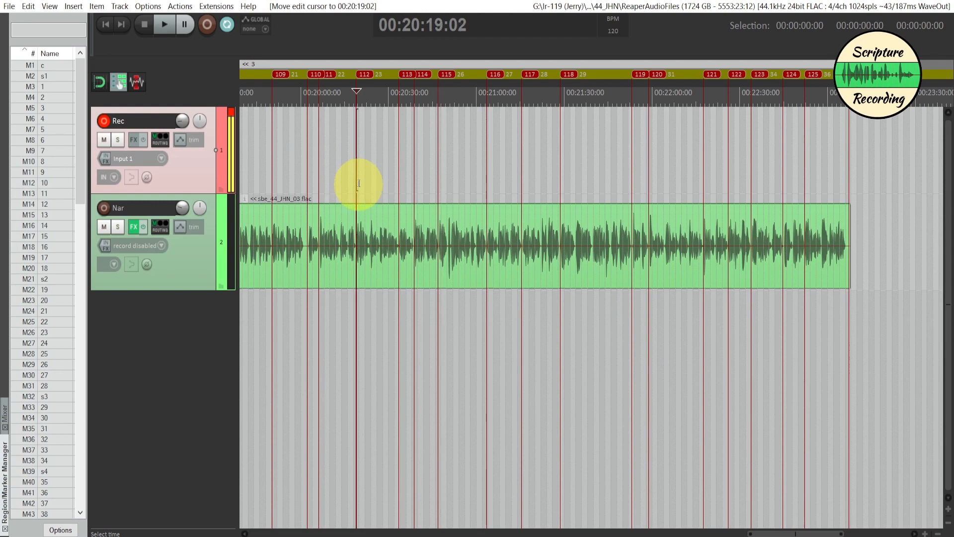
key("space")
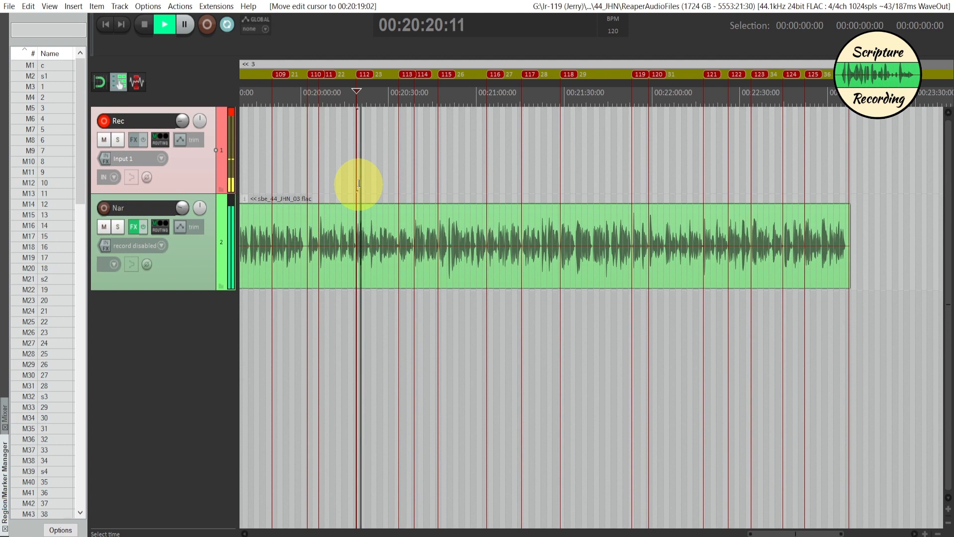
key("space")
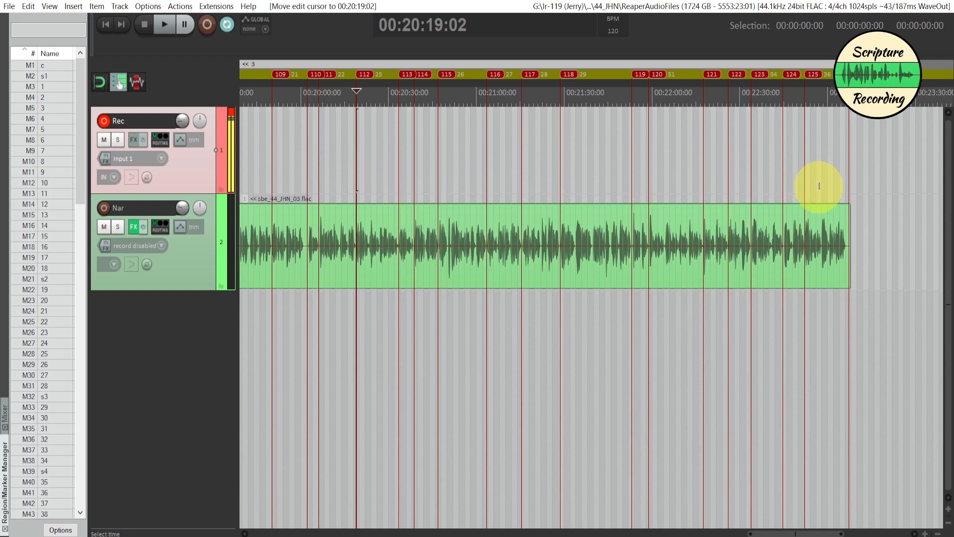
Step: Play the chapter 3 narration briefly from marker 89, verse 1, and stop playback
scroll(819, 185, "left", 10)
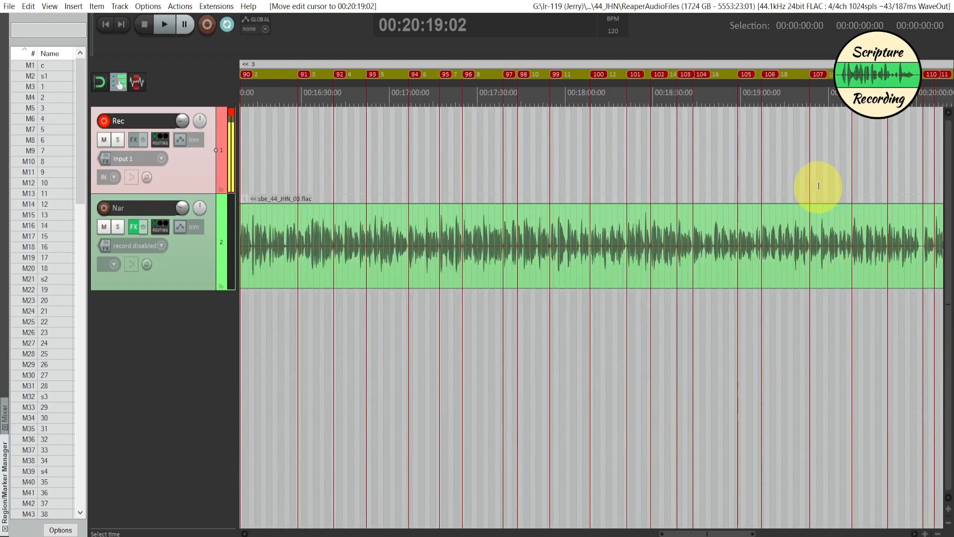
scroll(817, 186, "left", 2)
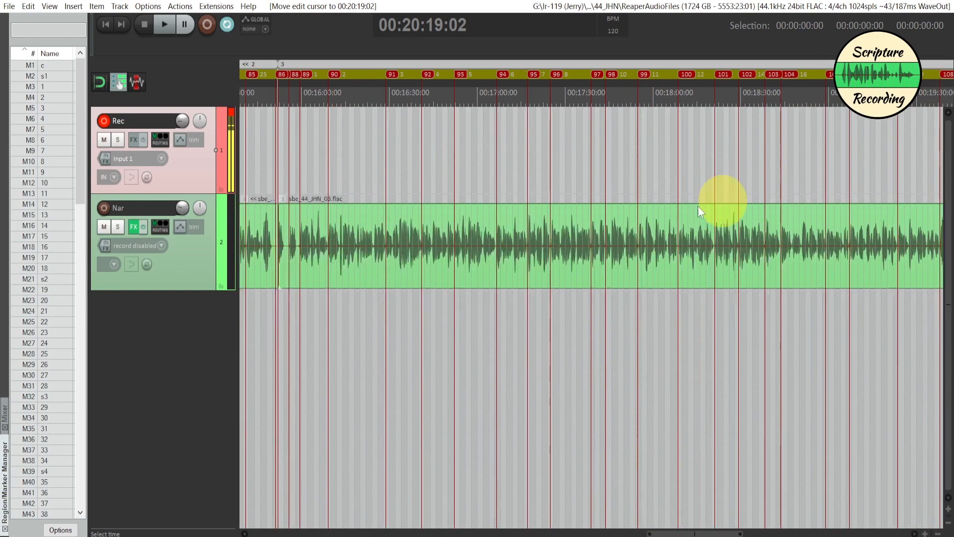
left_click(300, 179)
key("space")
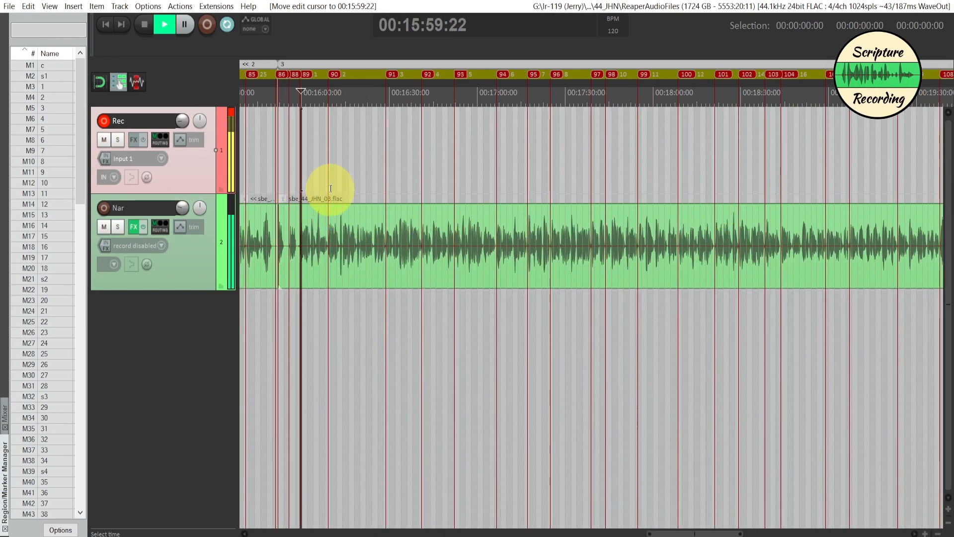
key("space")
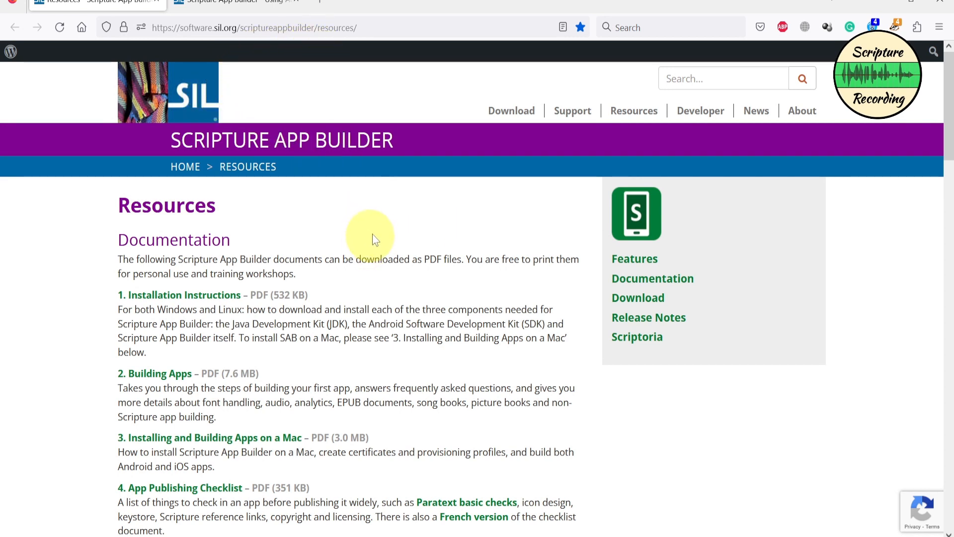
Step: Find the Using Audacity for Audio-Text Synchronization guide among the Scripture App Builder resources and view its Introduction
scroll(389, 273, "down", 5)
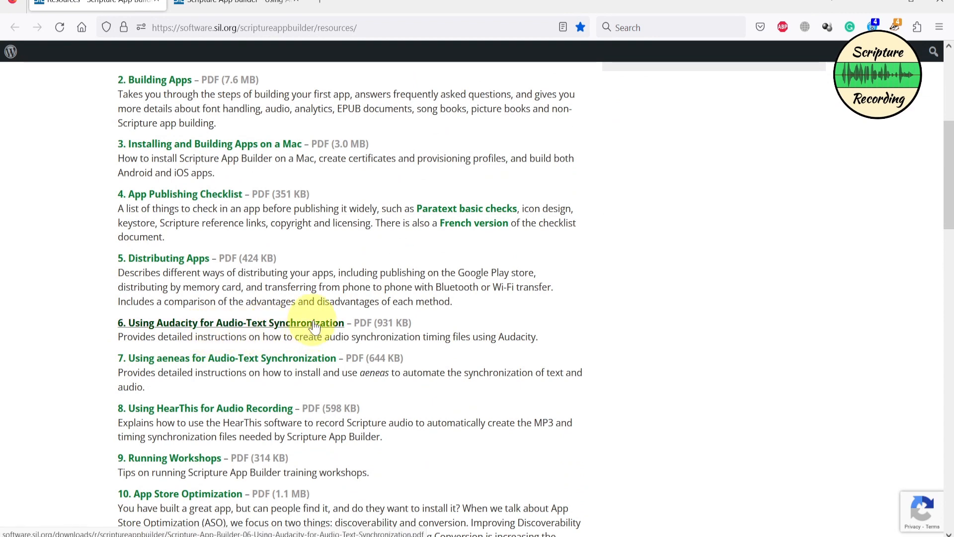
left_click(271, 4)
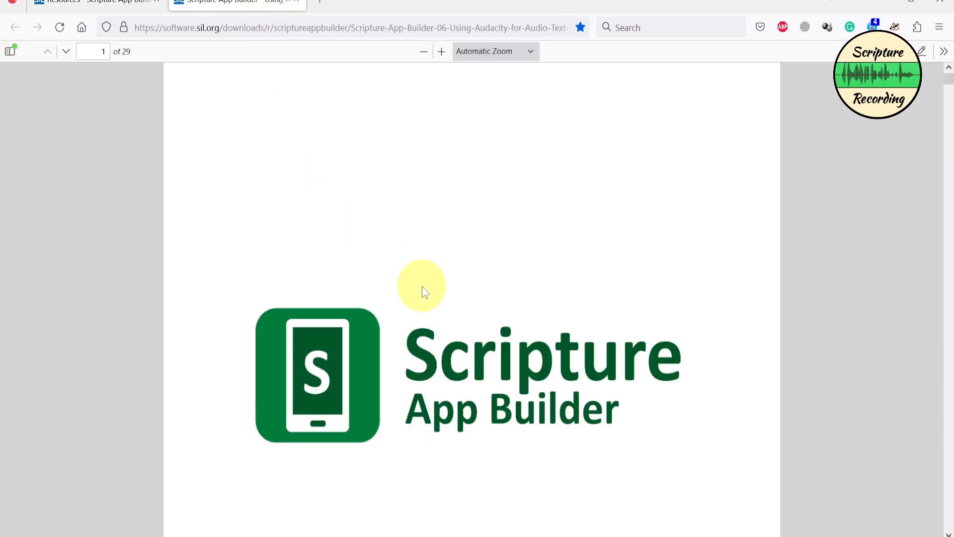
scroll(425, 291, "down", 3)
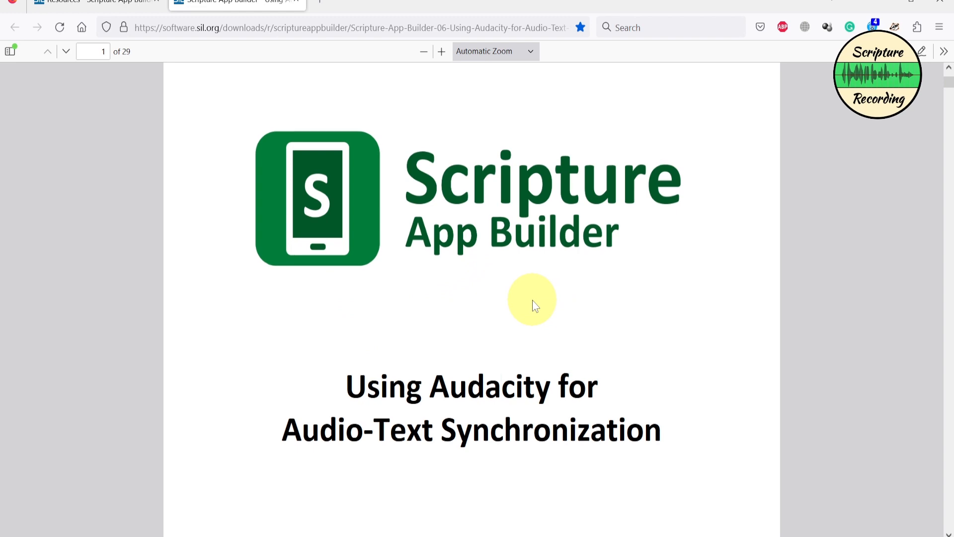
scroll(534, 303, "down", 6)
scroll(536, 302, "down", 20)
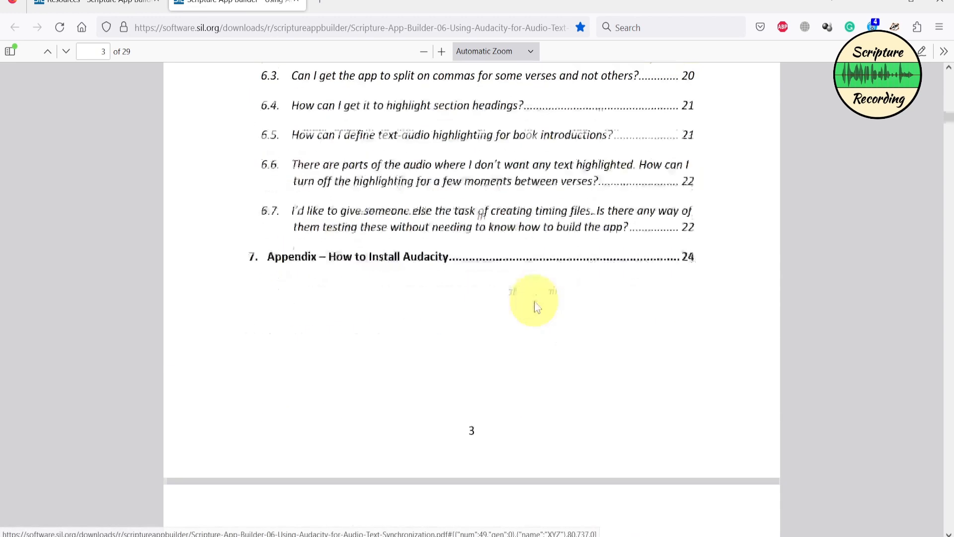
scroll(536, 301, "down", 1)
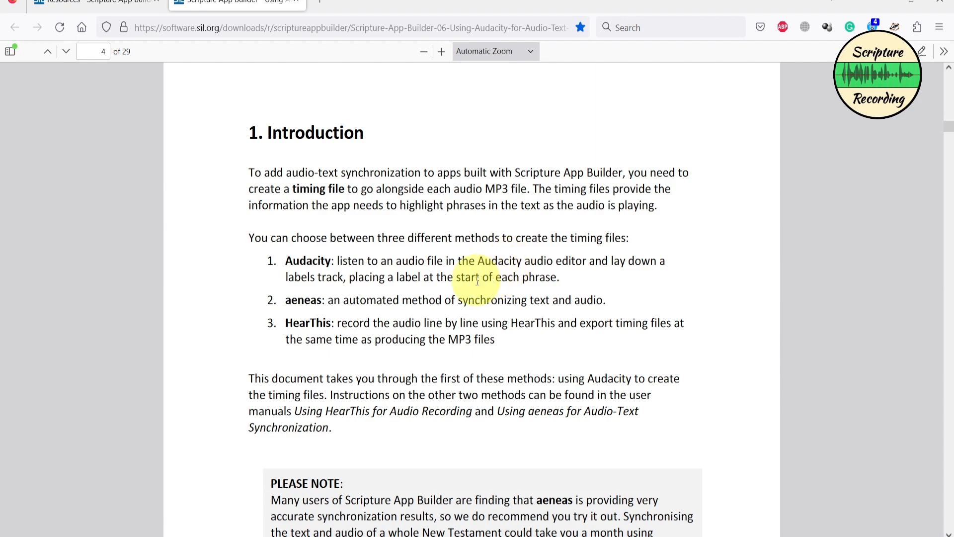
Step: Examine the guide's verse-by-verse, phrase-by-phrase and word-level timing file examples, continuing to the Producing Timing Files section
scroll(478, 281, "down", 9)
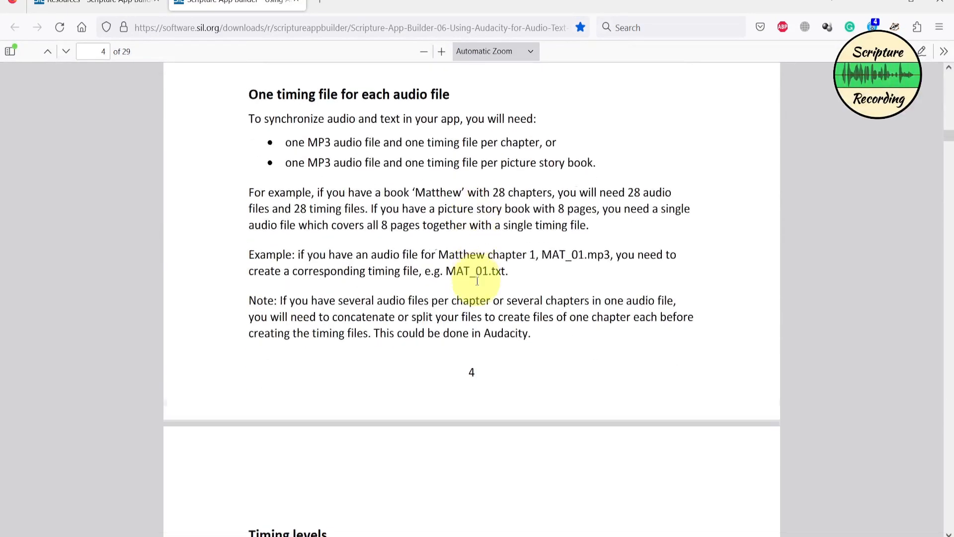
scroll(476, 282, "down", 10)
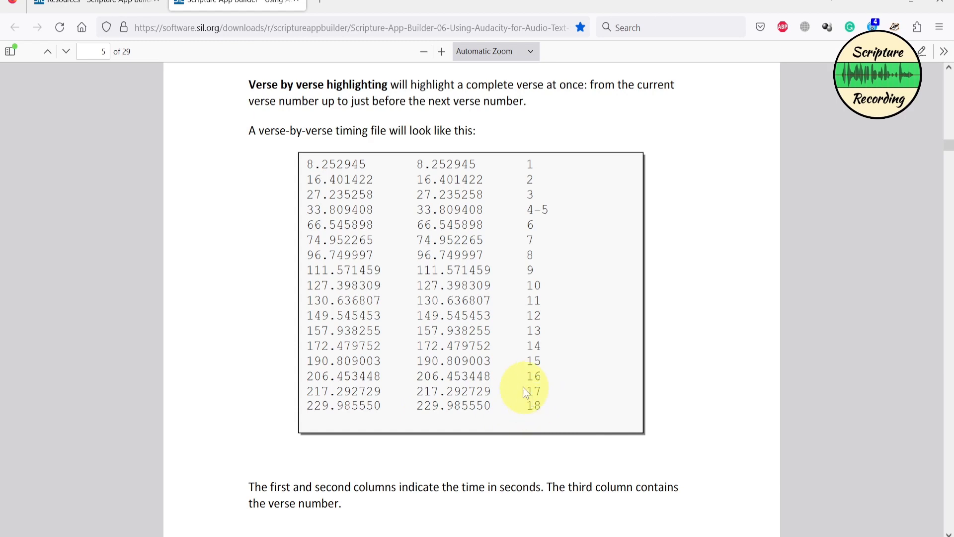
scroll(520, 376, "down", 10)
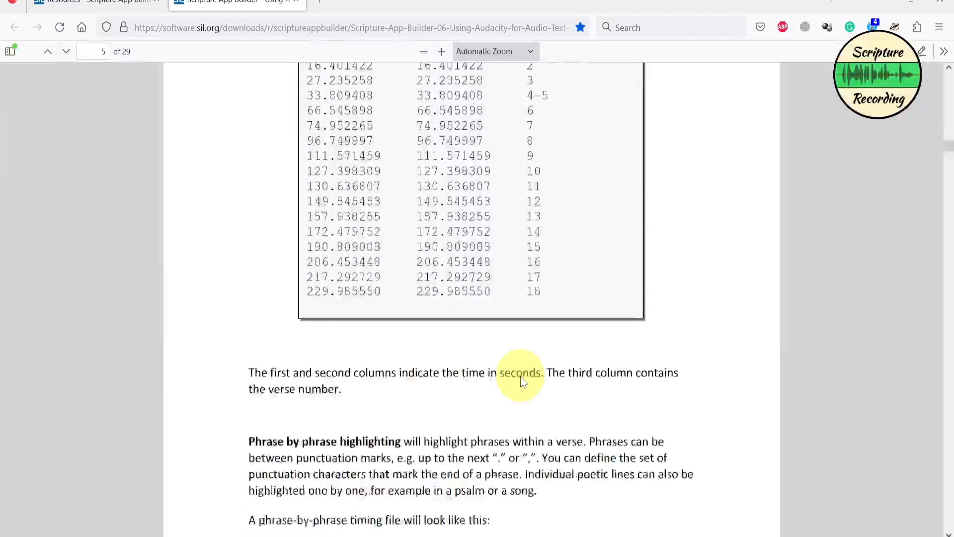
scroll(520, 376, "down", 2)
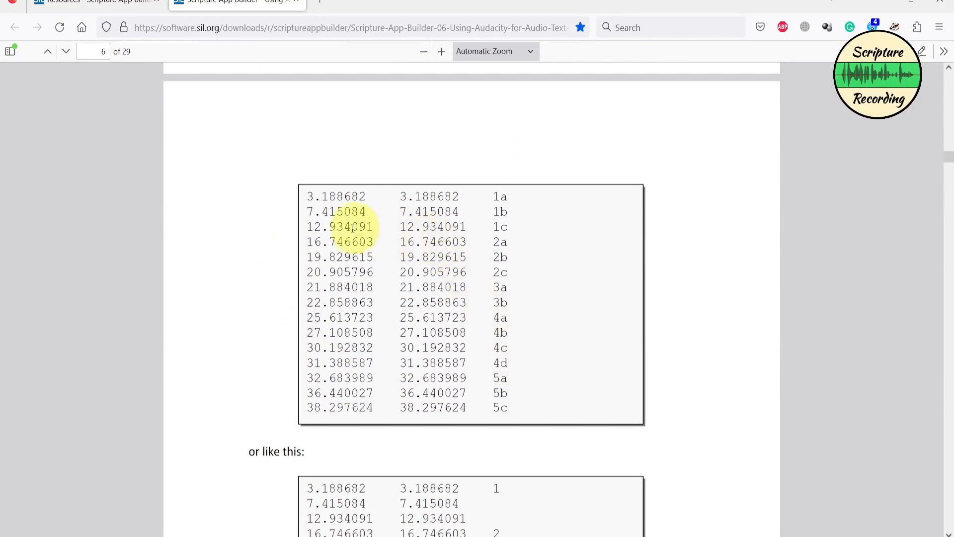
scroll(562, 275, "down", 9)
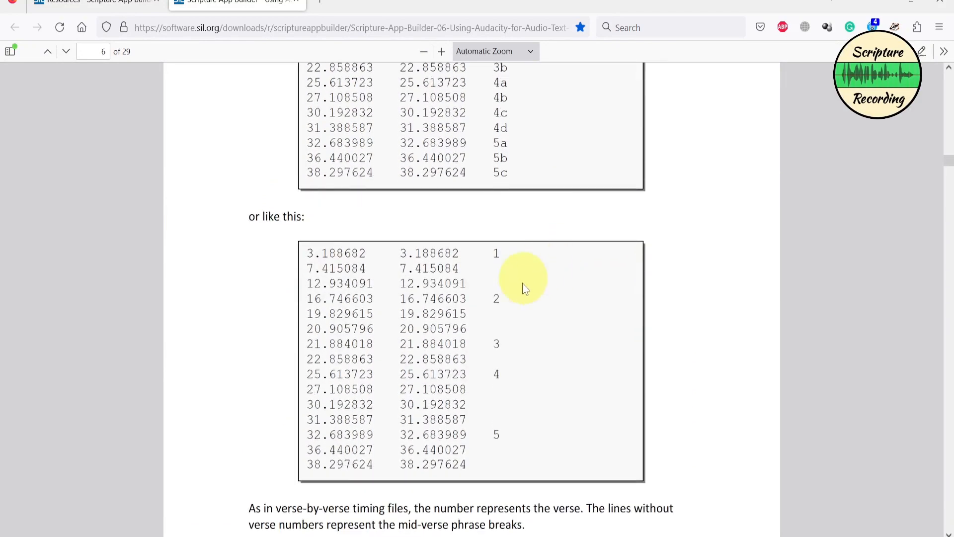
scroll(522, 288, "down", 6)
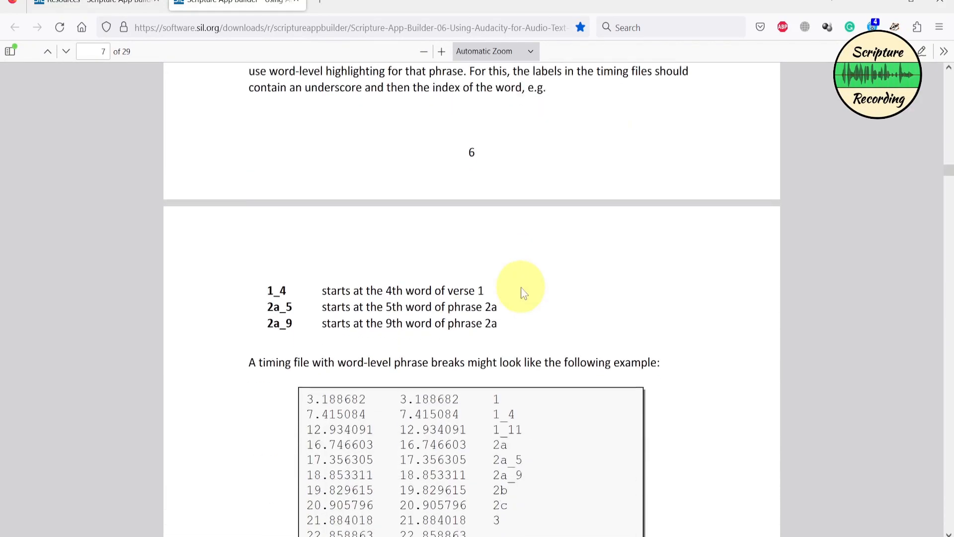
scroll(521, 288, "down", 6)
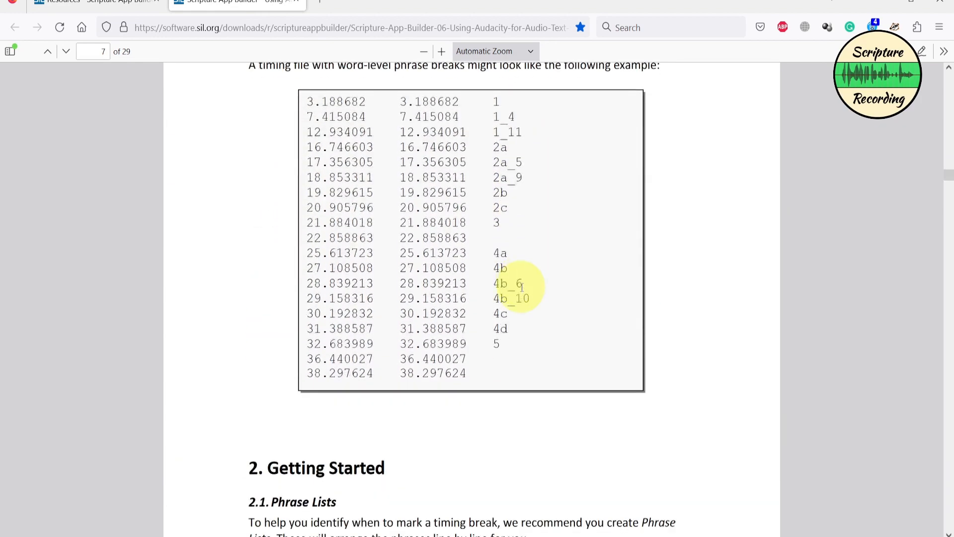
scroll(522, 287, "down", 6)
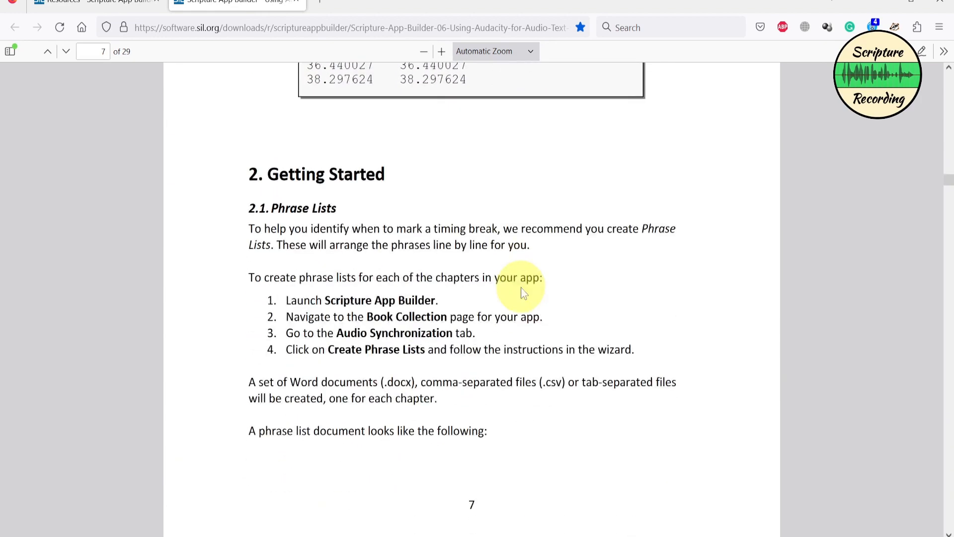
scroll(521, 287, "down", 8)
scroll(521, 287, "down", 16)
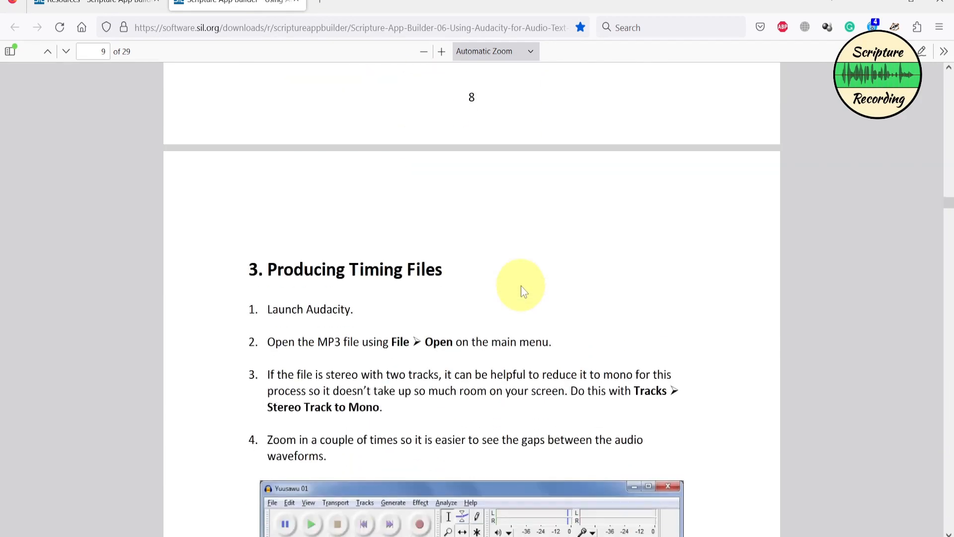
scroll(523, 291, "down", 1)
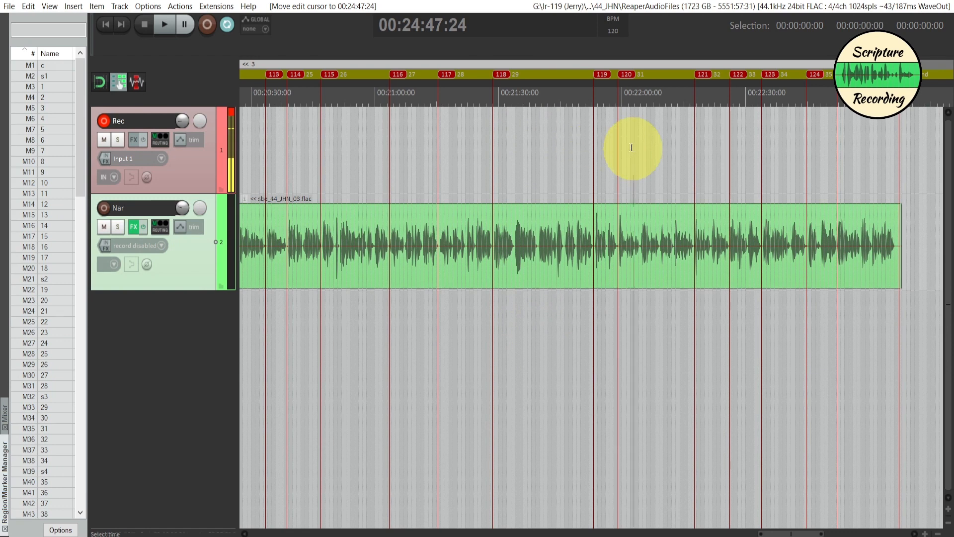
Step: In REAPER, filter the action list for "insert mark", review the marker insertion actions, and close the list
left_click_drag(632, 149, 545, 148)
scroll(760, 170, "up", 6)
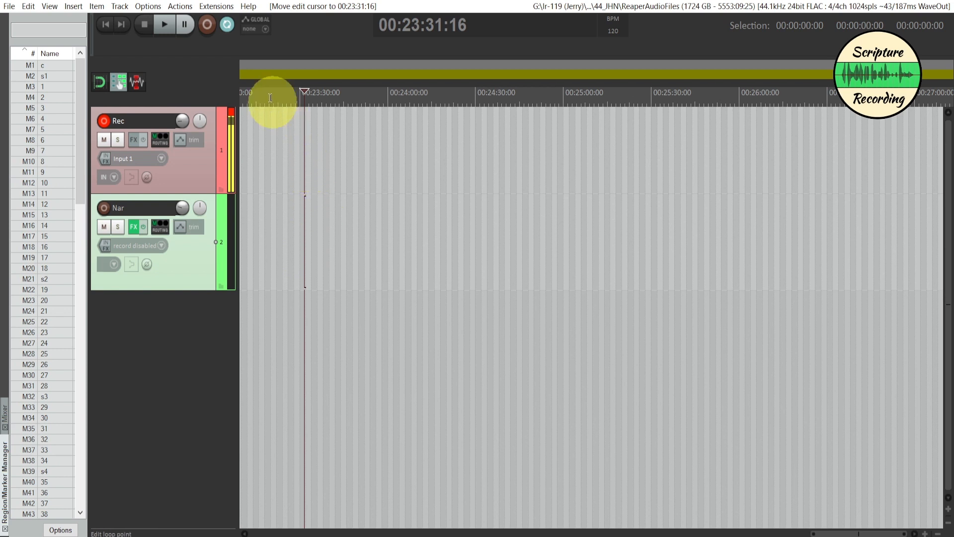
left_click(183, 9)
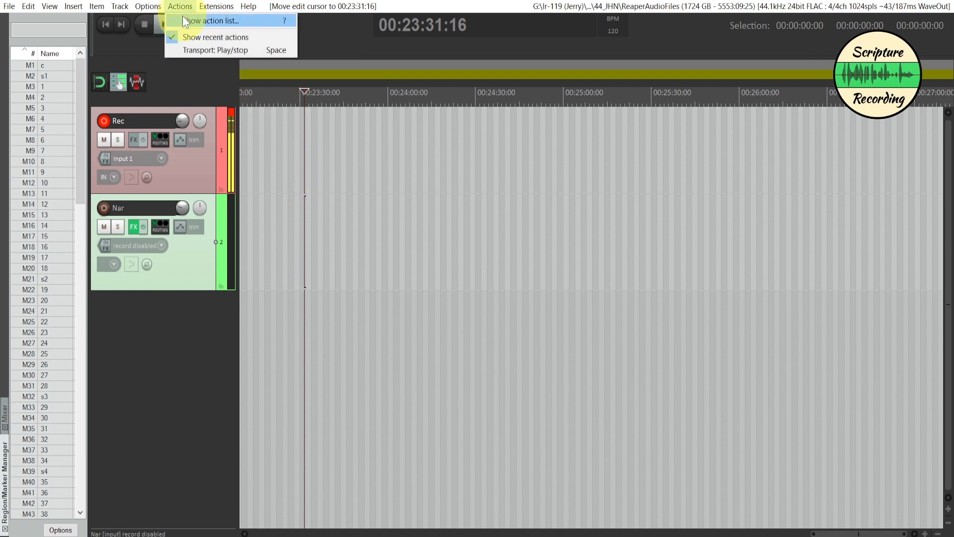
left_click(184, 20)
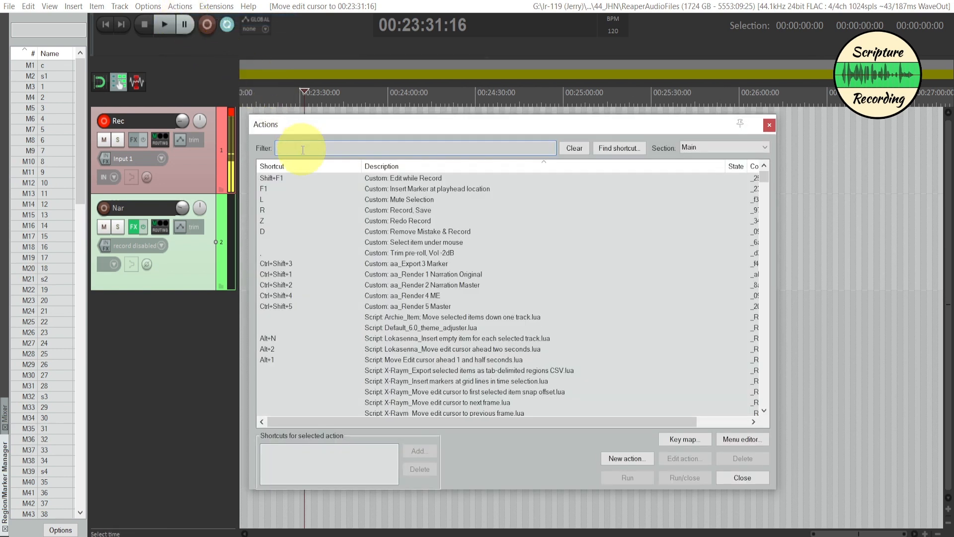
type("in")
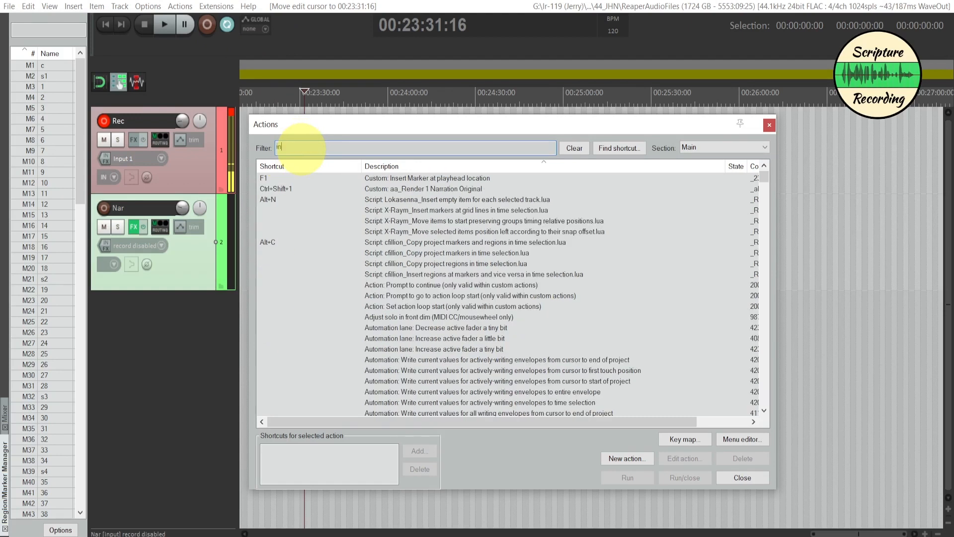
type("sert mark")
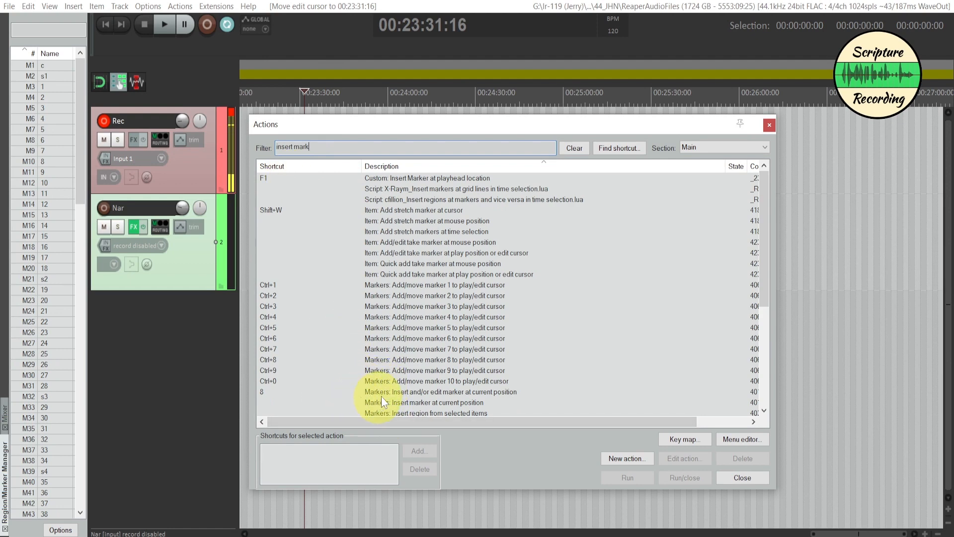
left_click_drag(763, 289, 768, 361)
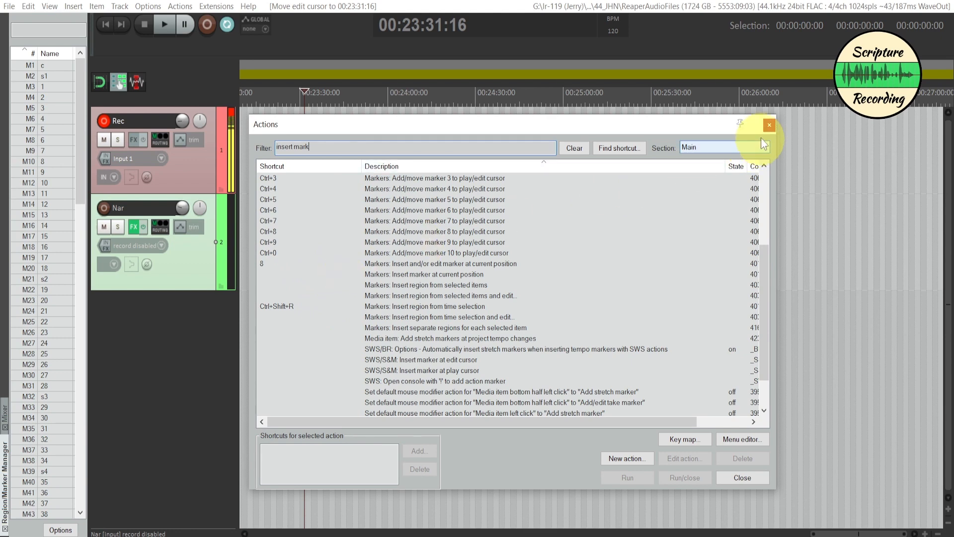
left_click(769, 125)
Step: Start recording on the Rec track in the empty area from 00:23:36:27
scroll(318, 177, "up", 3)
left_click(318, 177)
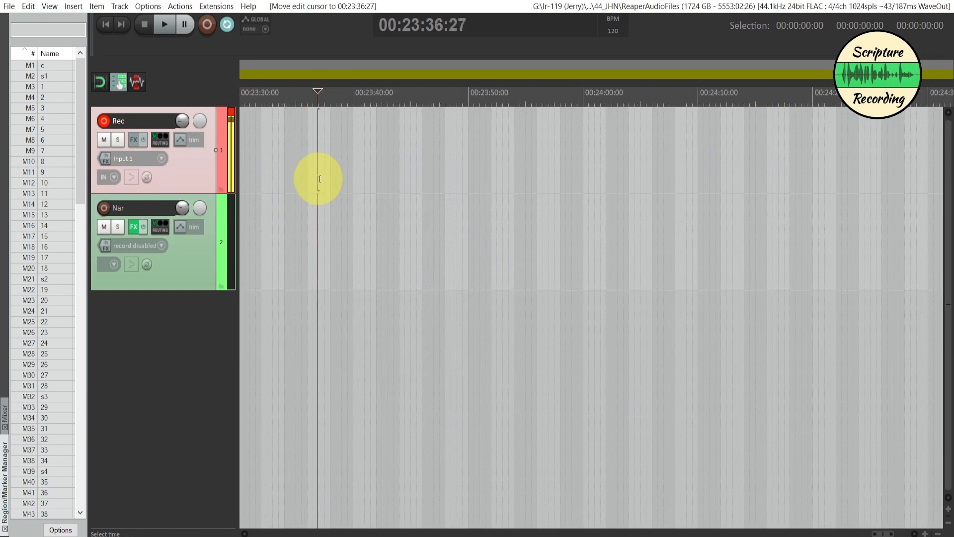
key("ctrl+r")
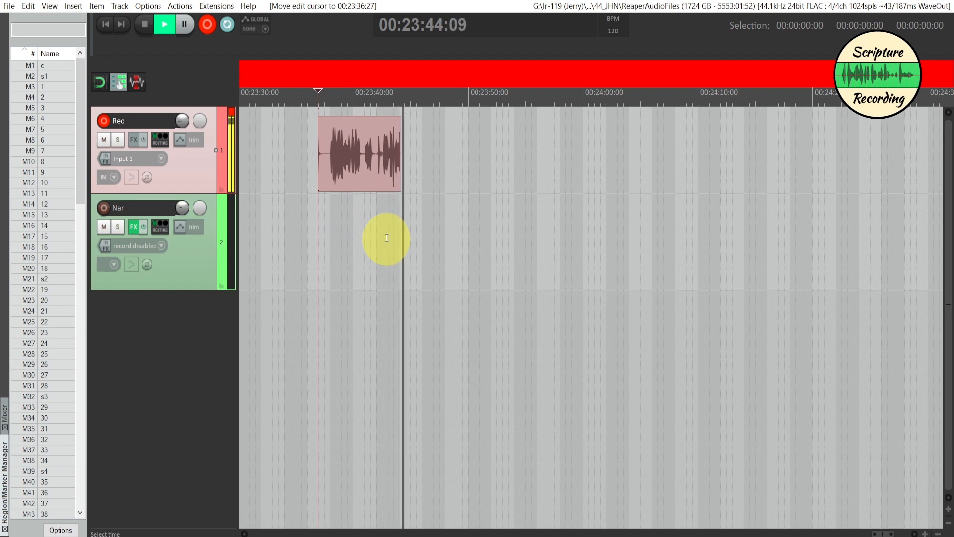
Step: Add a marker named 1 at about 00:23:45 while recording continues
key("shift+m")
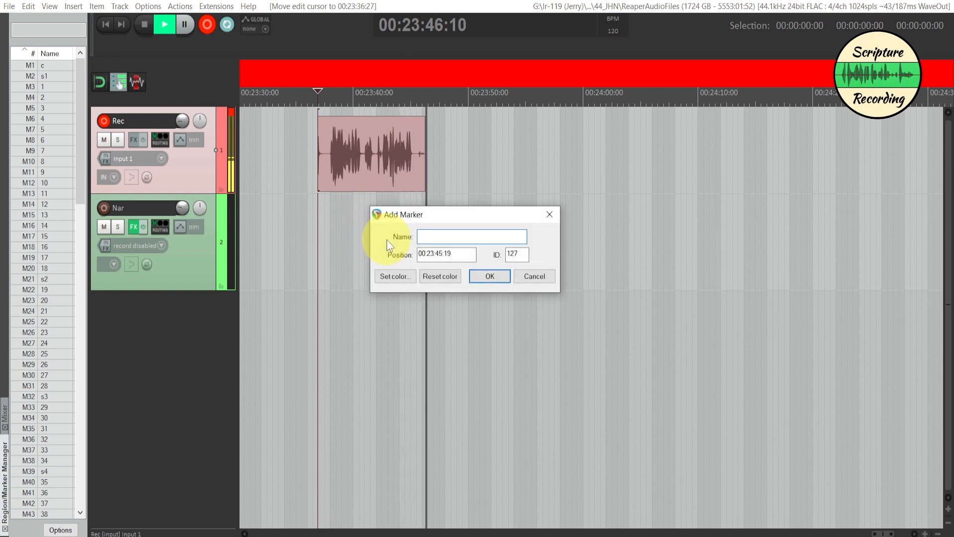
type("1")
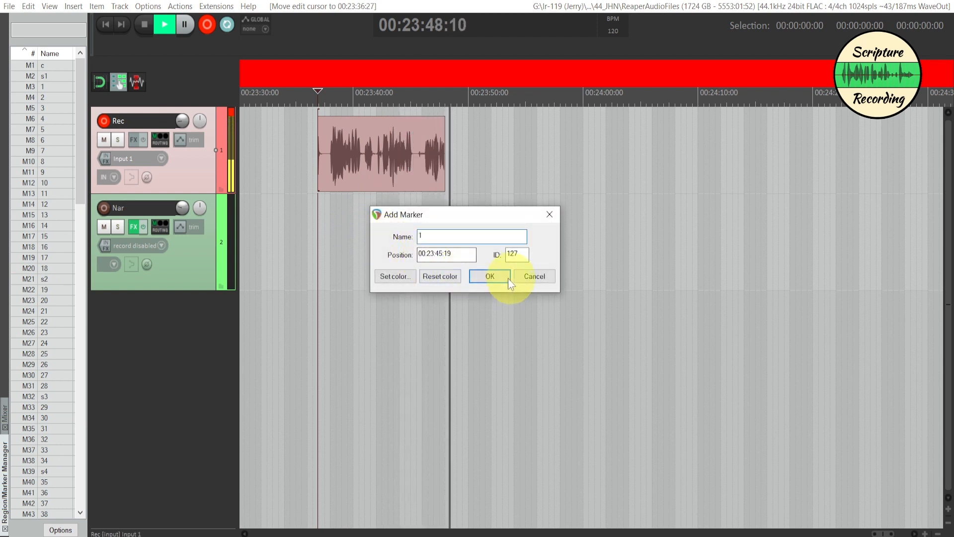
left_click(490, 277)
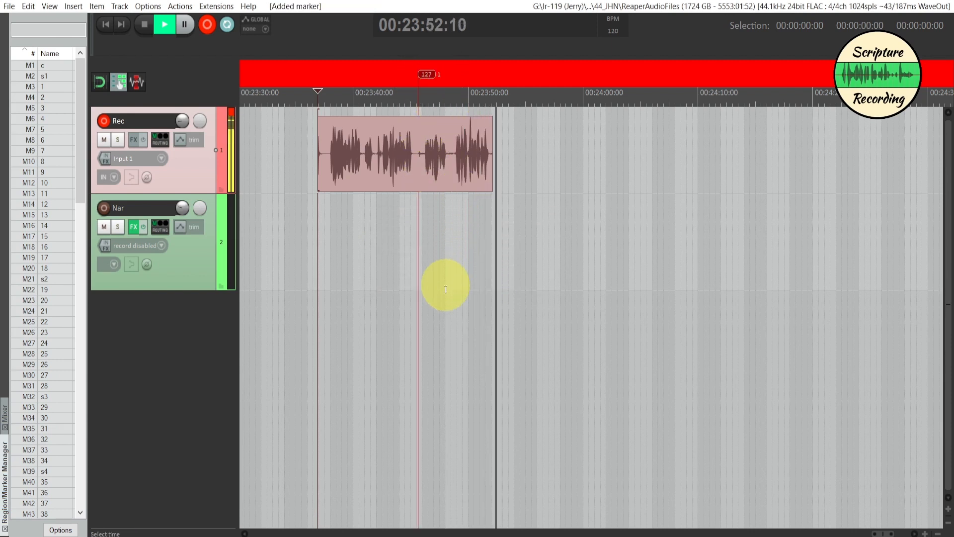
Step: Add a marker named 2 while recording continues and move it earlier to about 00:23:54, before its verse
key("Up")
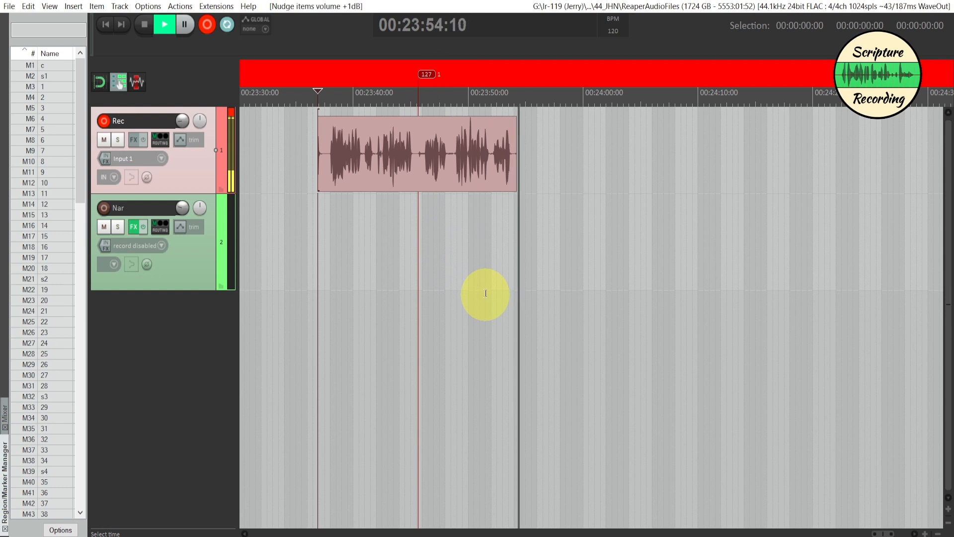
key("shift+m")
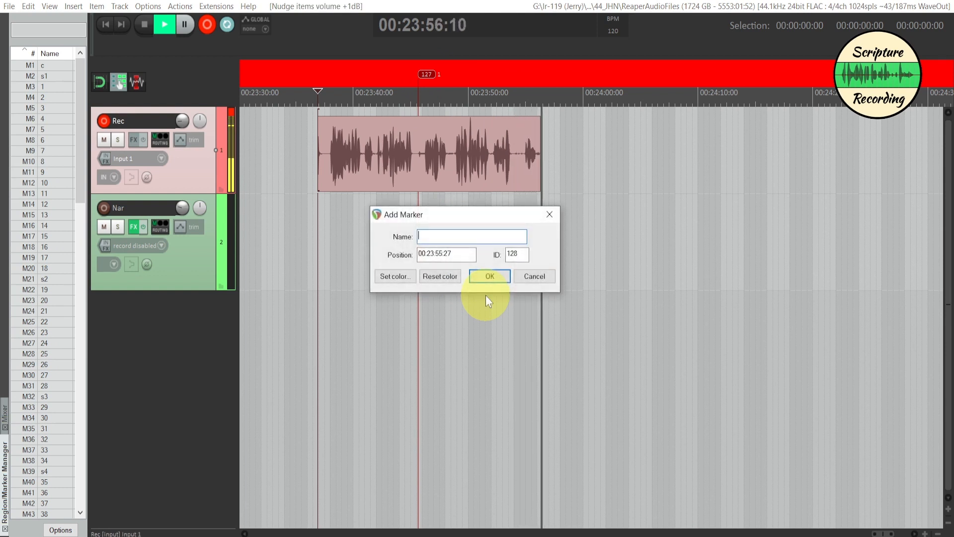
type("2")
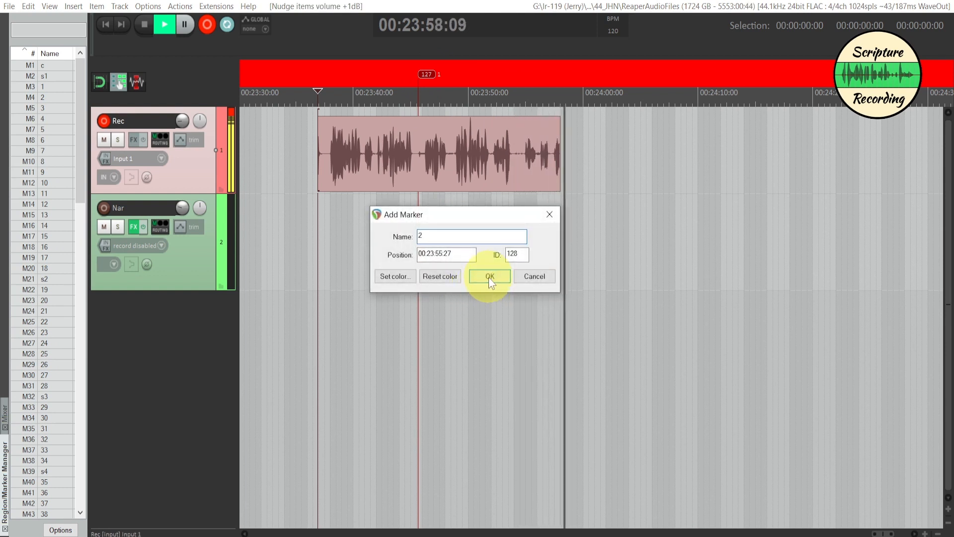
left_click(490, 280)
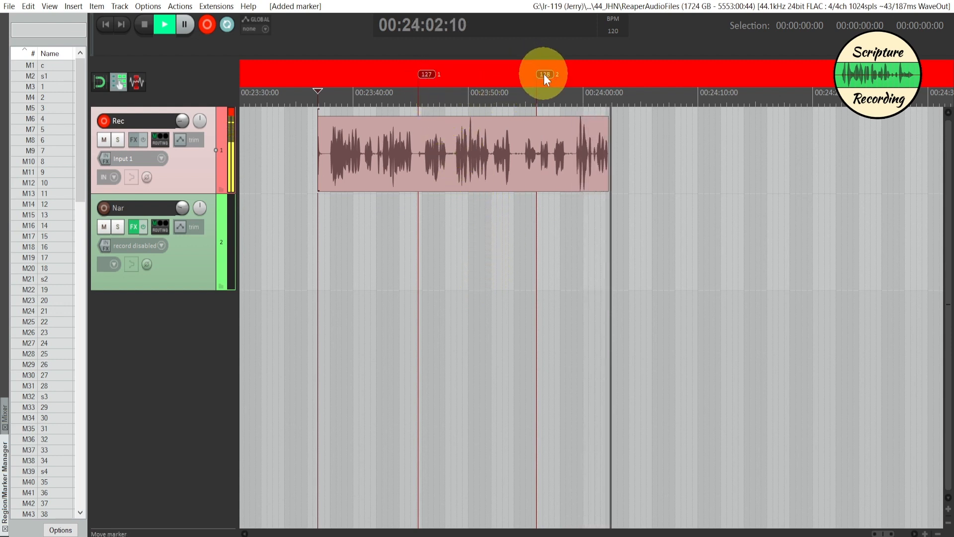
left_click_drag(544, 74, 528, 80)
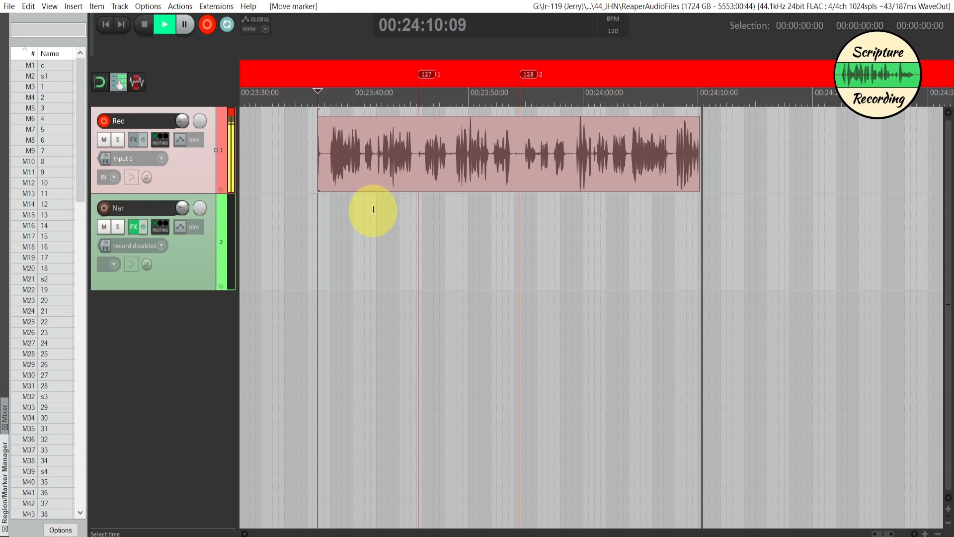
Step: Add a marker named 3 at the edit cursor position 00:23:36:27, and stop the recording
key("shift+m")
type("3")
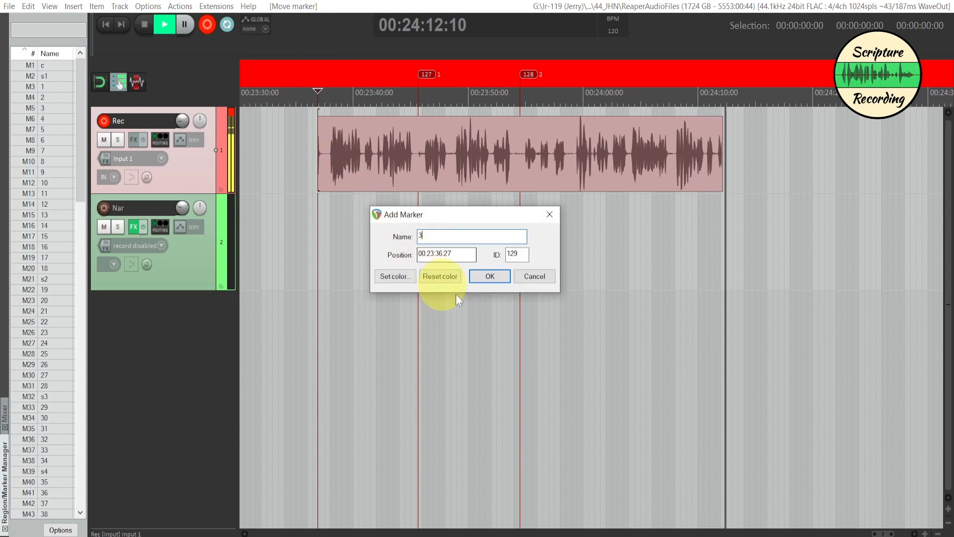
left_click(482, 276)
key("space")
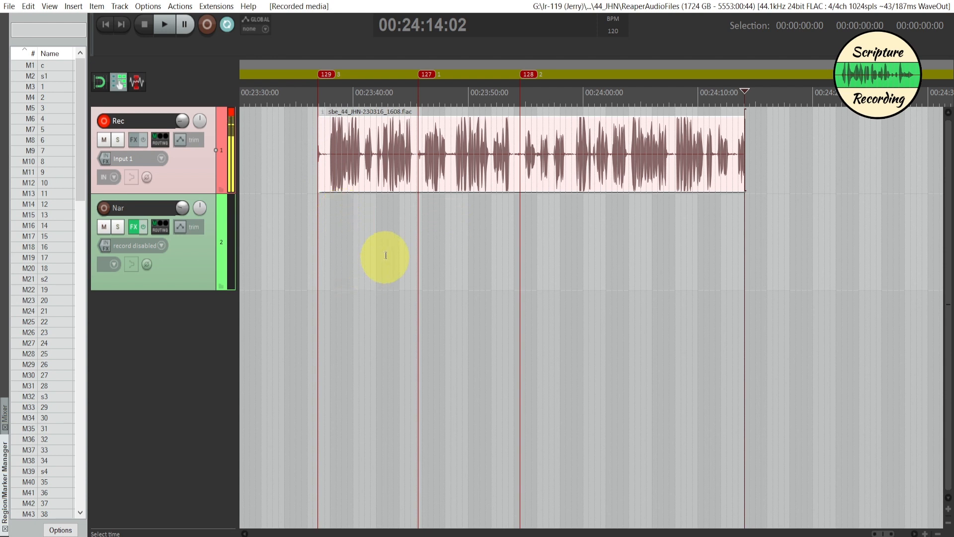
Step: Start a new recording on the Rec track from 00:24:14:17 and add a marker named 4 at about 00:24:20
left_click(750, 182)
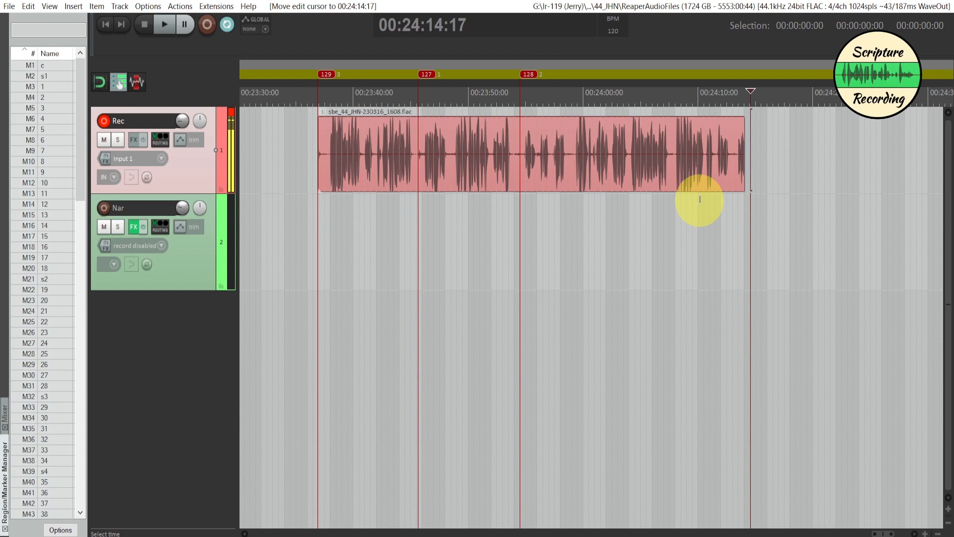
key("ctrl+r")
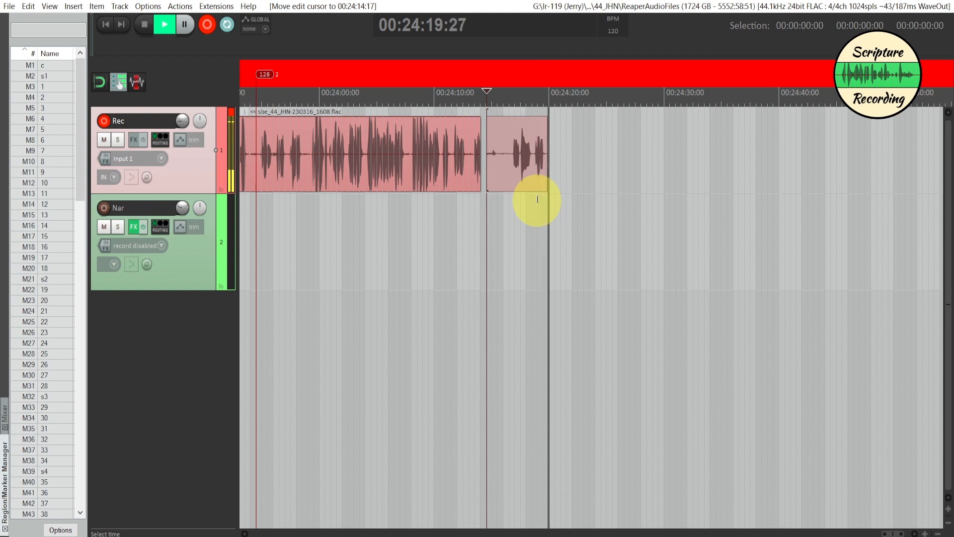
key("shift+m")
type("4")
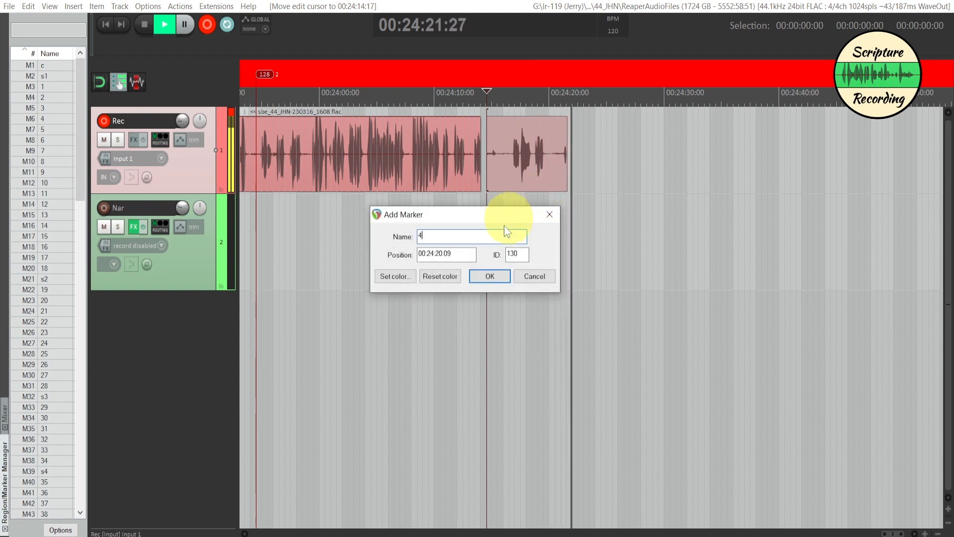
left_click(481, 277)
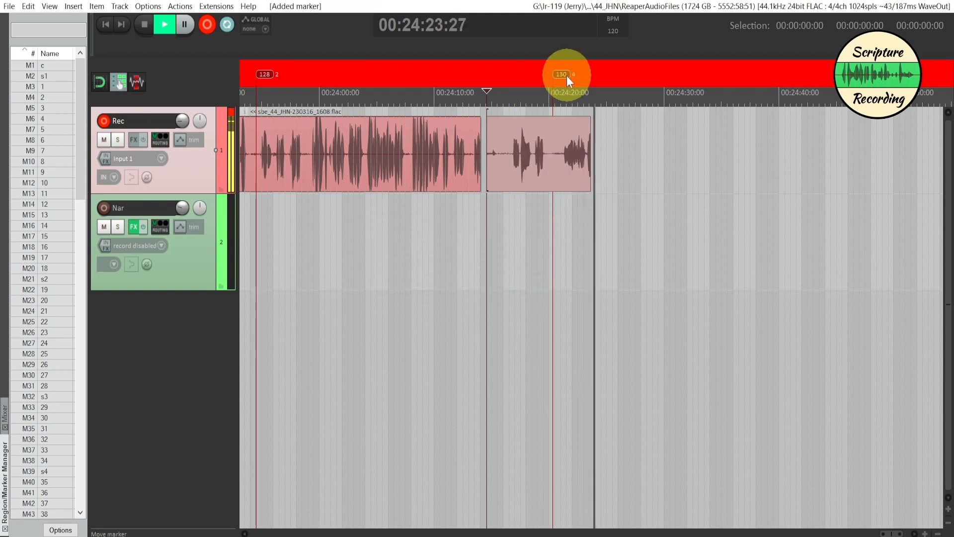
left_click_drag(565, 76, 564, 81)
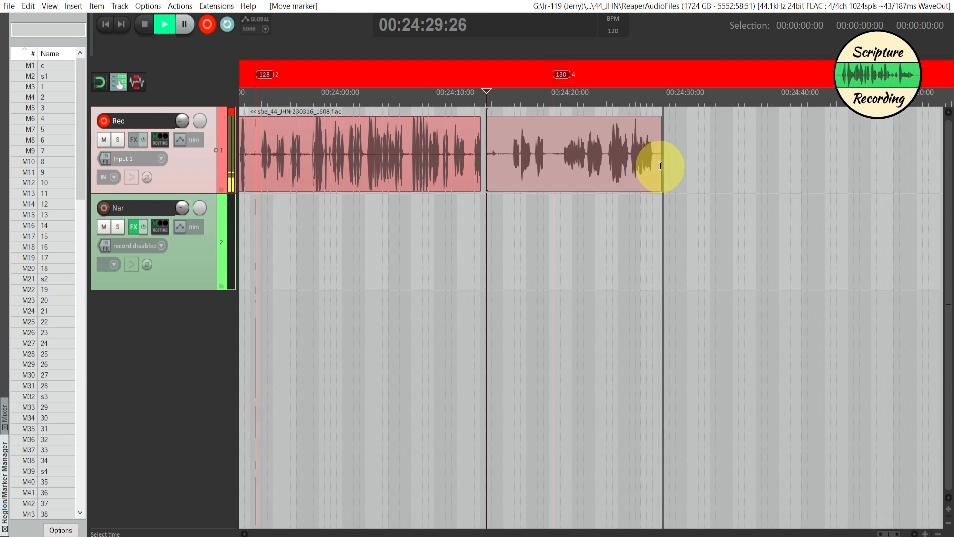
Step: Place the edit cursor in the recording pause at 00:24:29:13, add a marker named 8 there, and stop recording
left_click(658, 166)
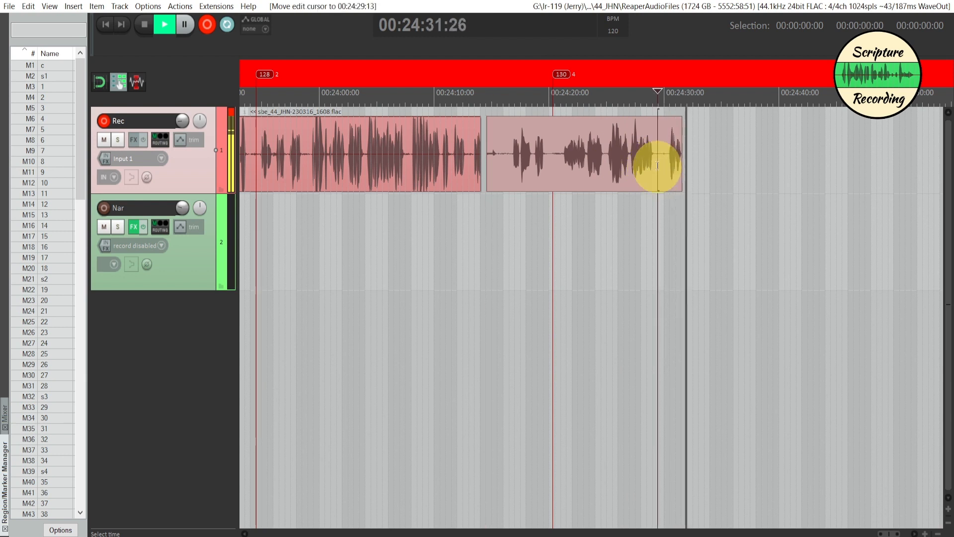
key("shift+m")
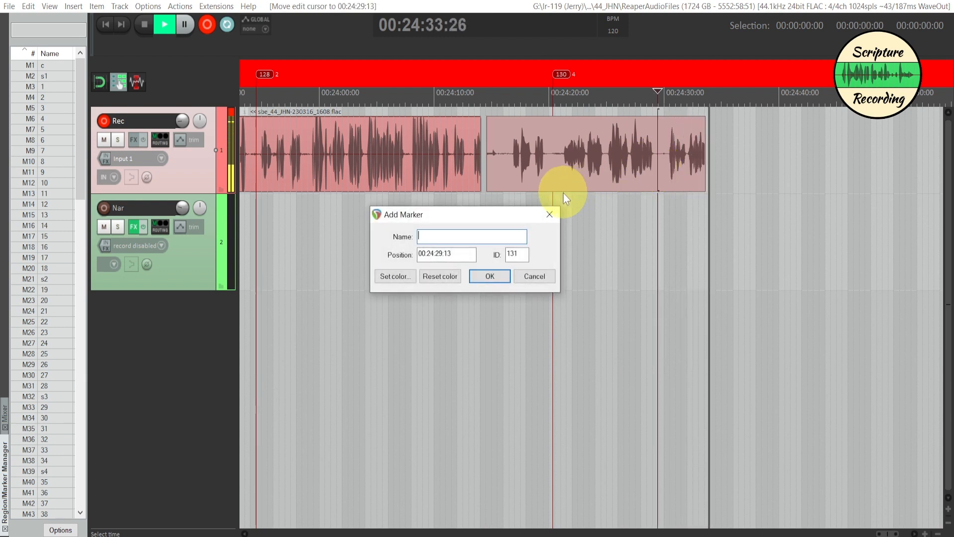
type("8")
left_click(491, 276)
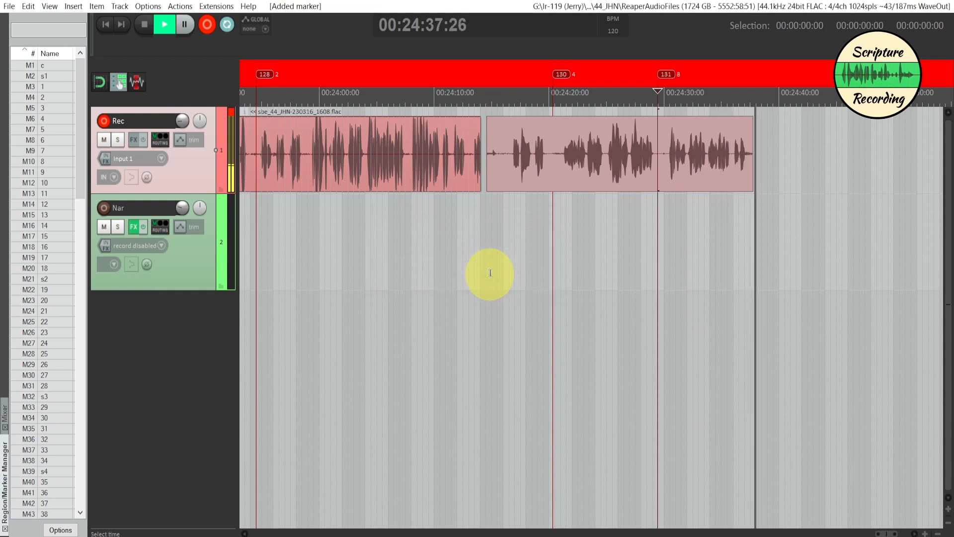
left_click(493, 273)
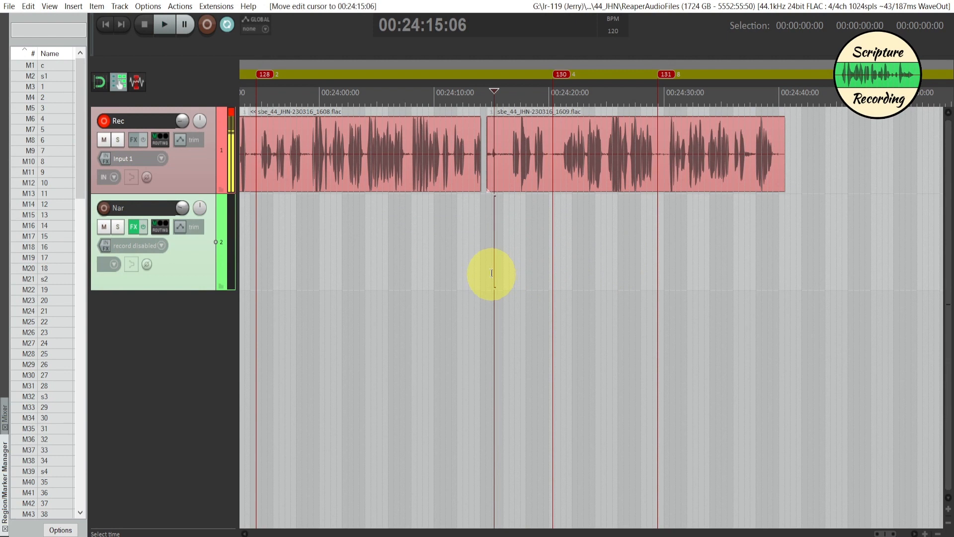
Step: Examine which component actions make up the custom action Insert Marker at playhead location, leaving it unedited
scroll(491, 273, "right", 2)
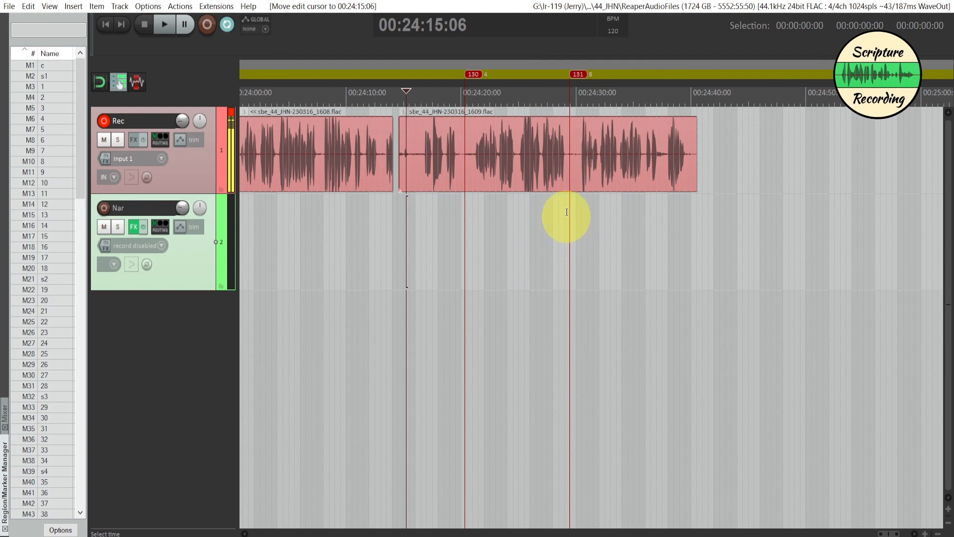
left_click(180, 6)
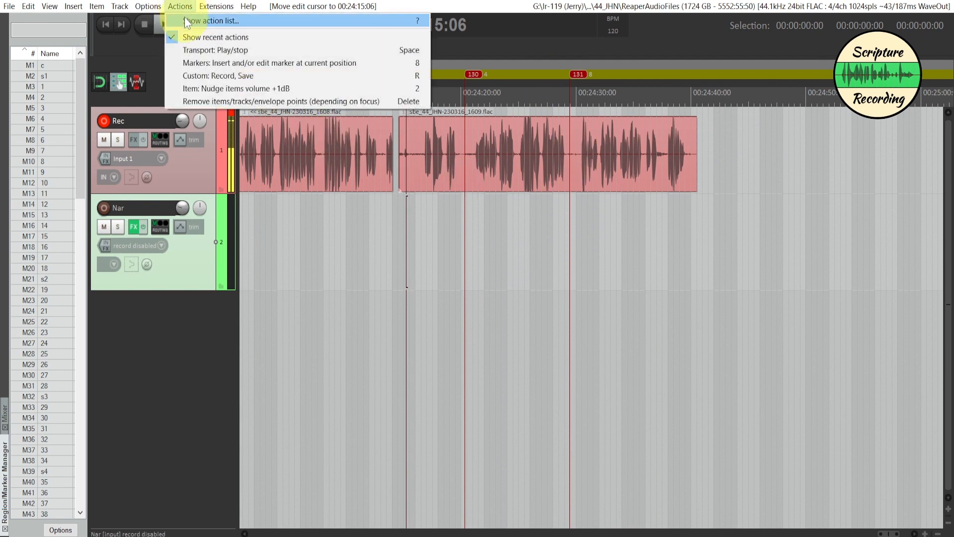
left_click(184, 17)
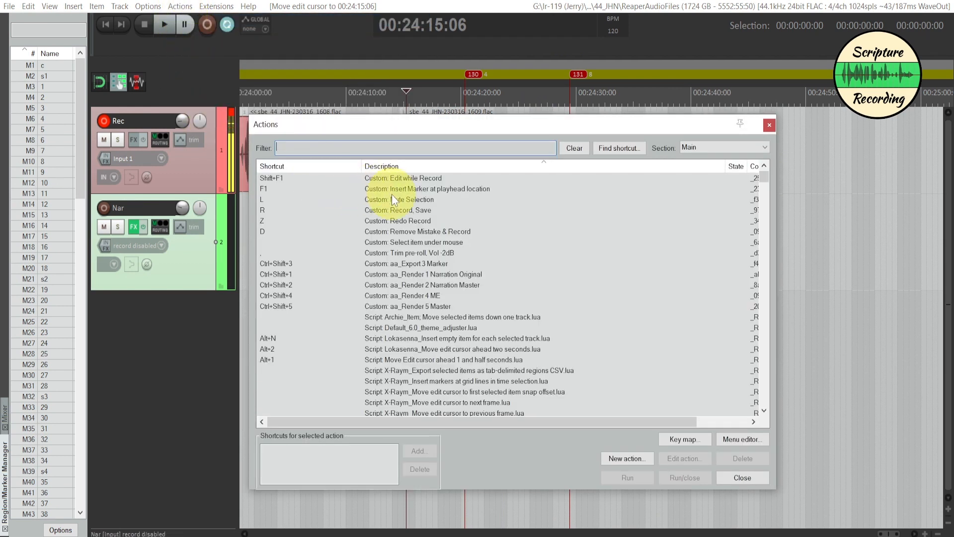
left_click(390, 190)
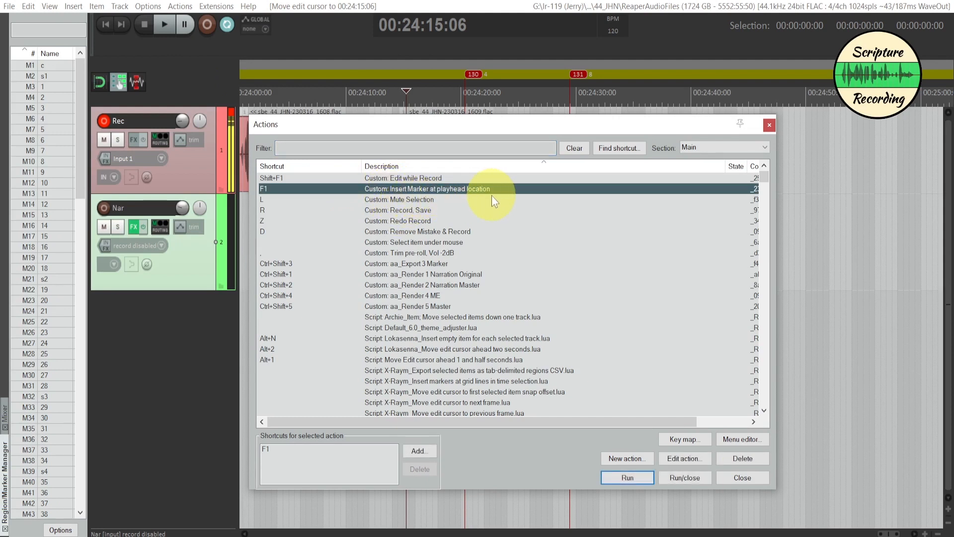
left_click(681, 459)
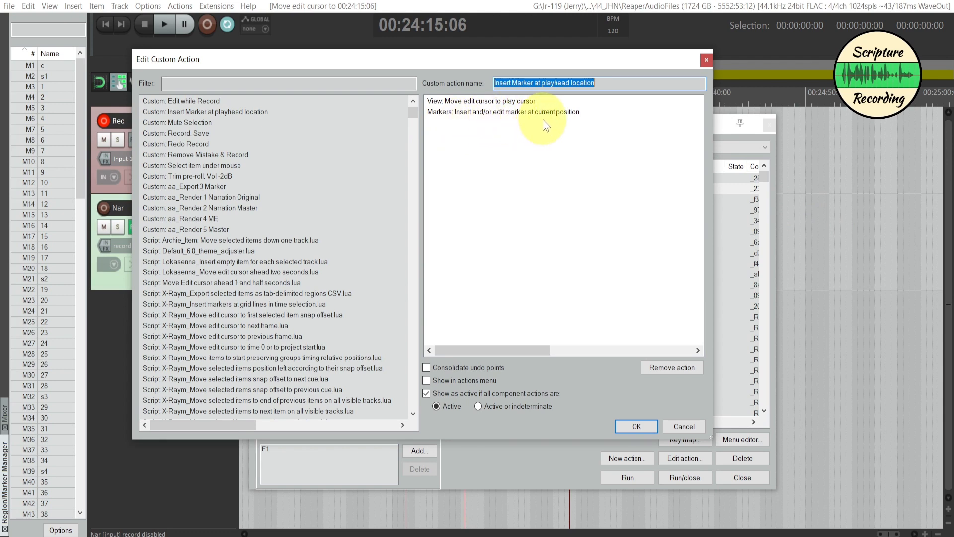
left_click(706, 60)
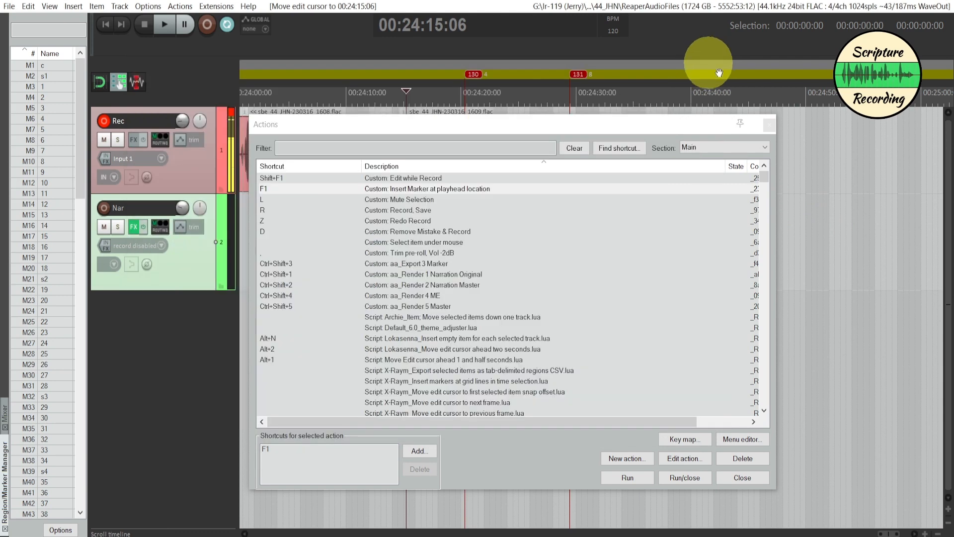
left_click(770, 125)
Step: Record on the Rec track from 00:24:43:03, add a marker named 34 at the playhead, and move it to about 00:24:48
scroll(636, 241, "right", 5)
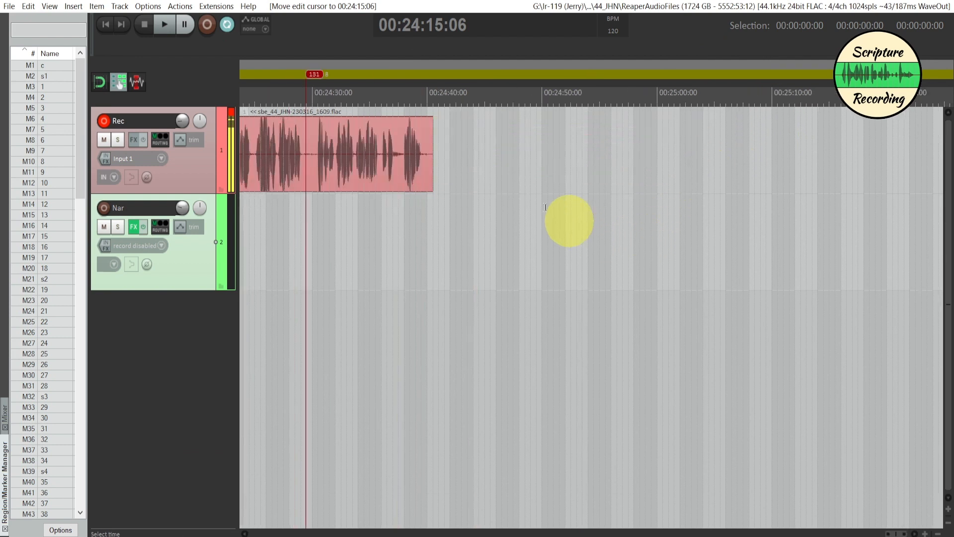
left_click(462, 158)
key("ctrl+r")
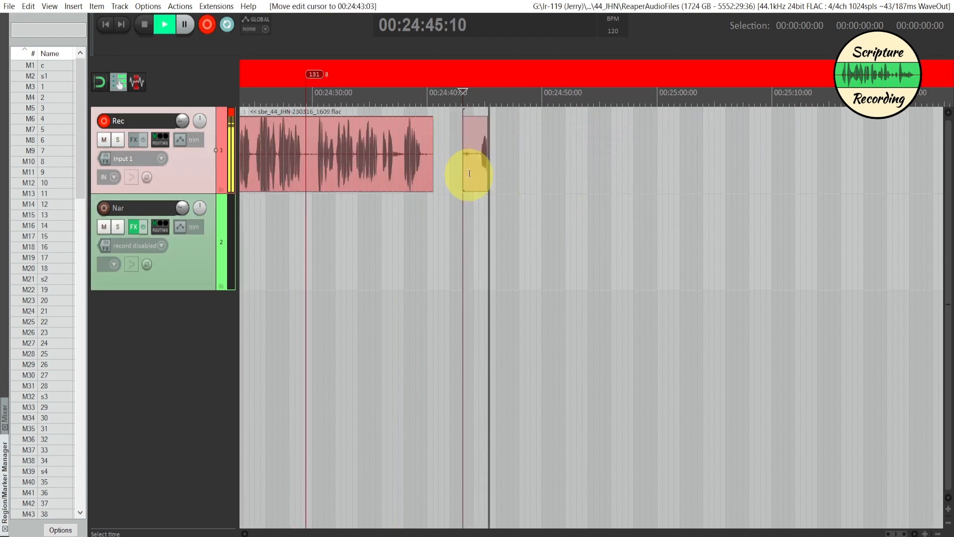
key("shift+m")
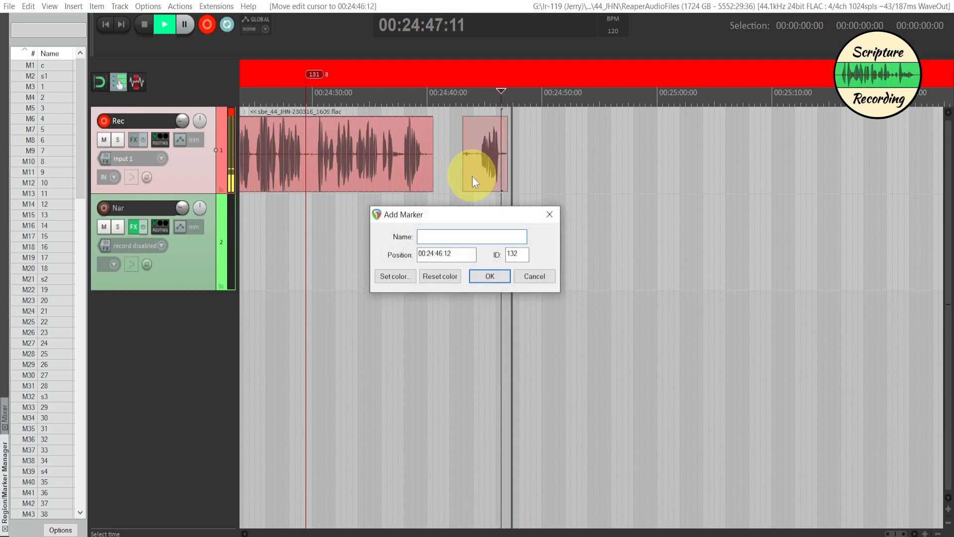
type("34")
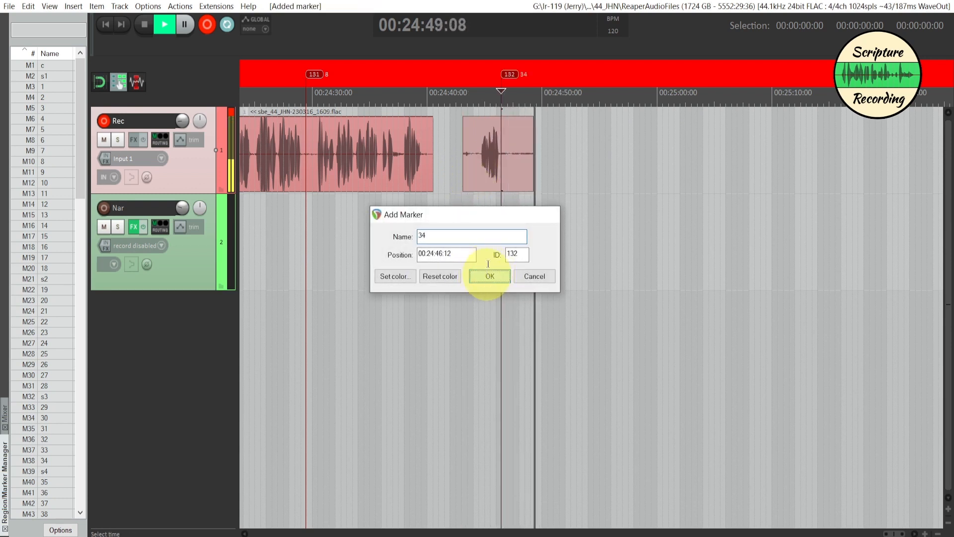
left_click(480, 276)
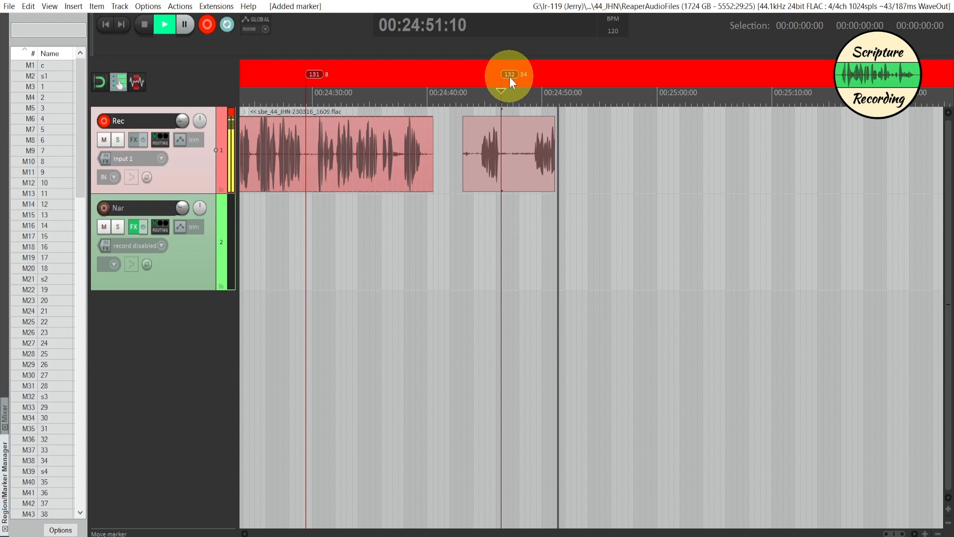
left_click_drag(509, 76, 530, 85)
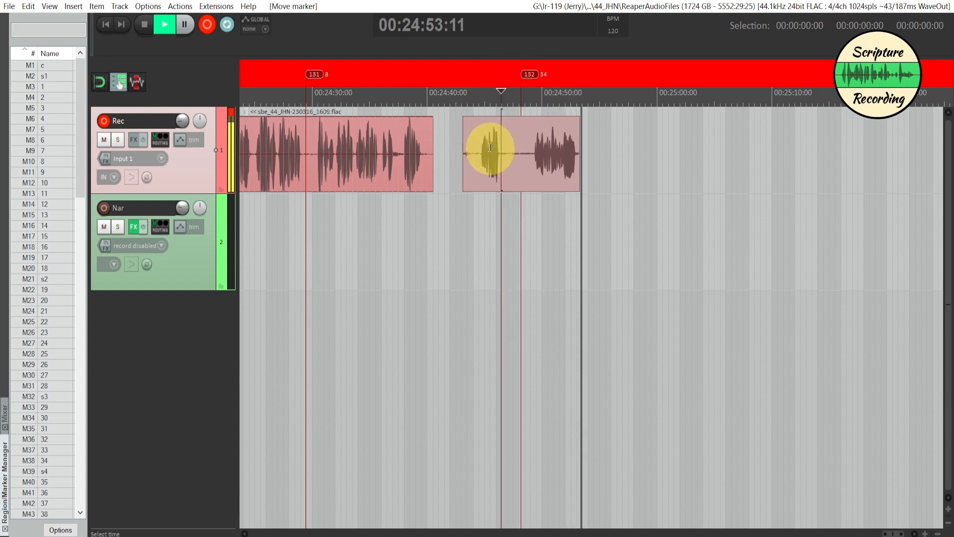
Step: While recording continues, select the time from 00:24:44:25 to 00:24:45:09 and shift the preceding recorded item slightly earlier
left_click_drag(488, 137, 483, 136)
mouse_move(405, 146)
left_mouse_down()
mouse_move(416, 142)
mouse_move(403, 142)
left_mouse_up()
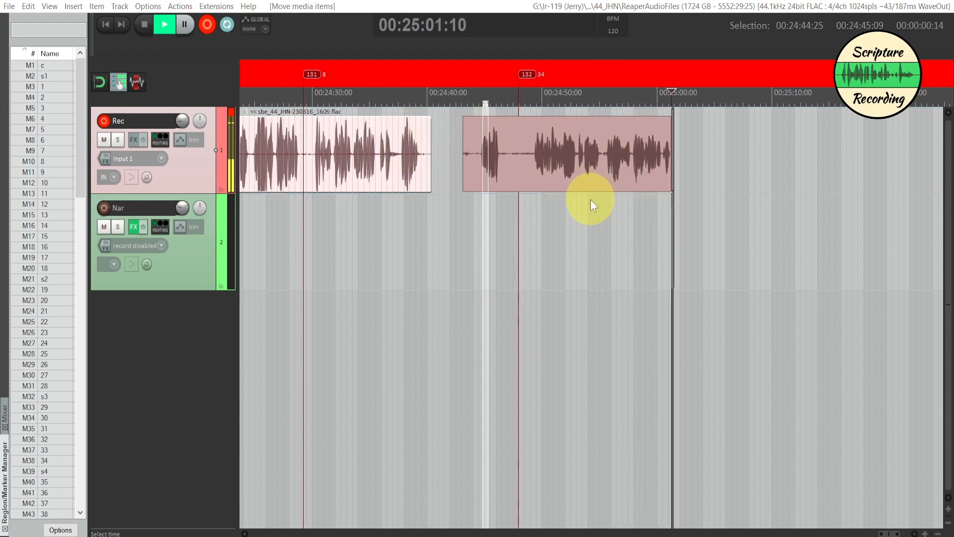
Step: Add a marker named 56 at the playhead position 00:25:01:08 and stop the recording
key("shift+m")
type("56")
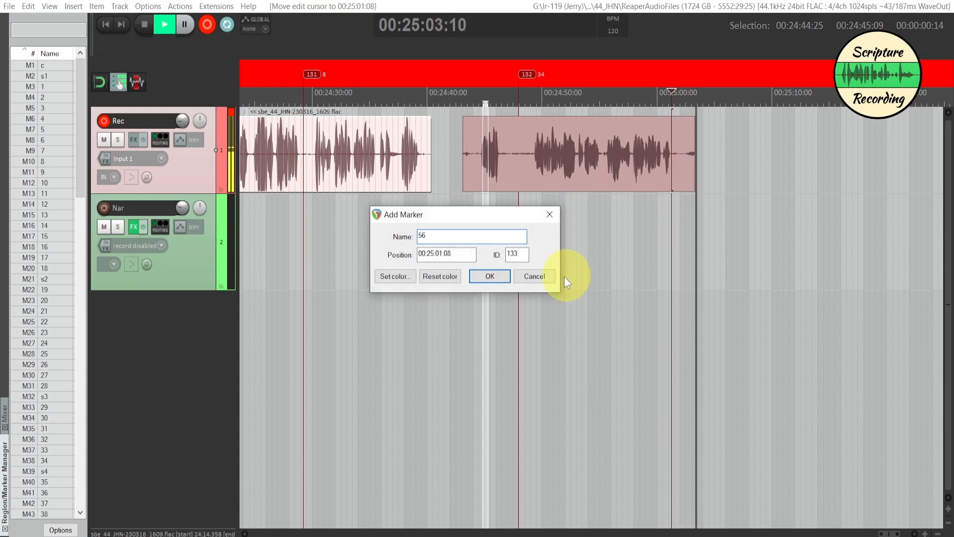
left_click(490, 277)
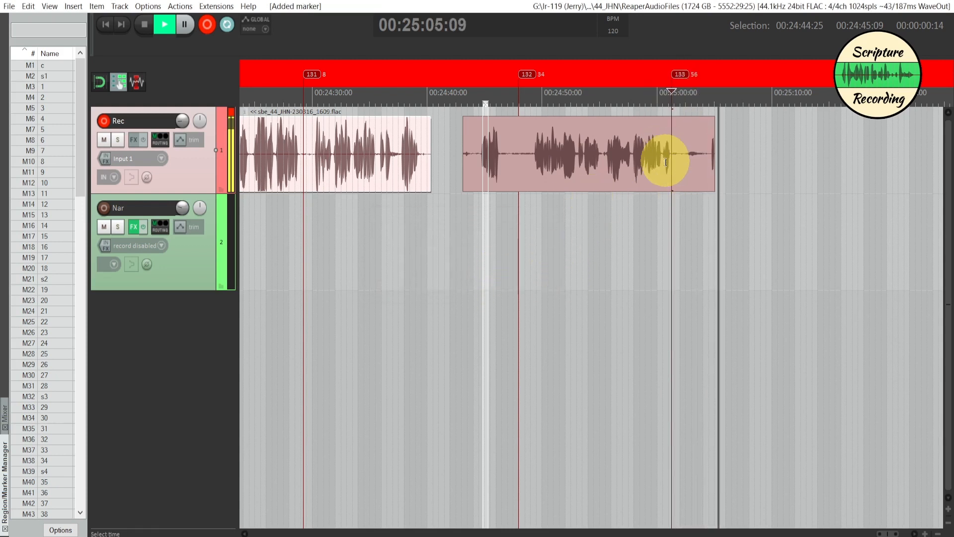
key("space")
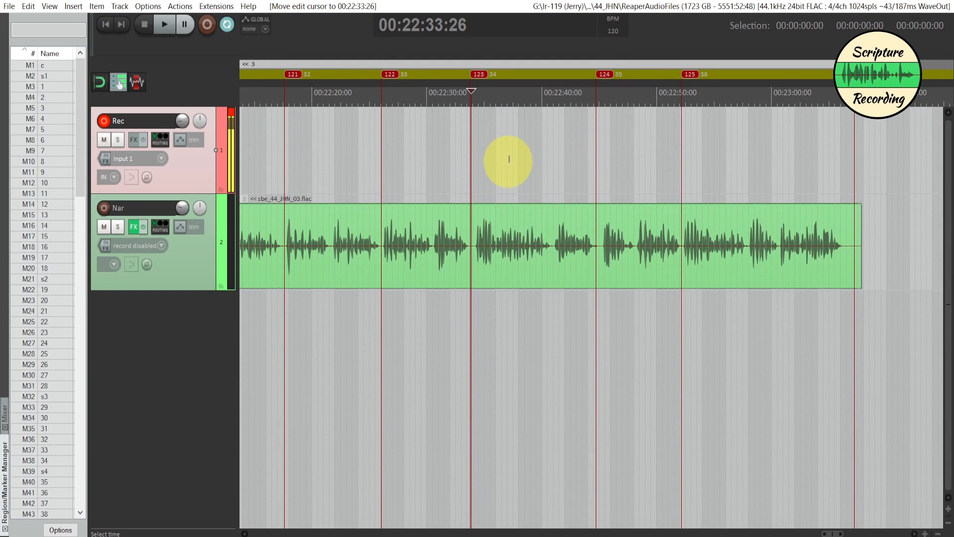
Step: Examine the verse markers along the finished Nar track recording, from verse 30 through the end marker
left_click(436, 161)
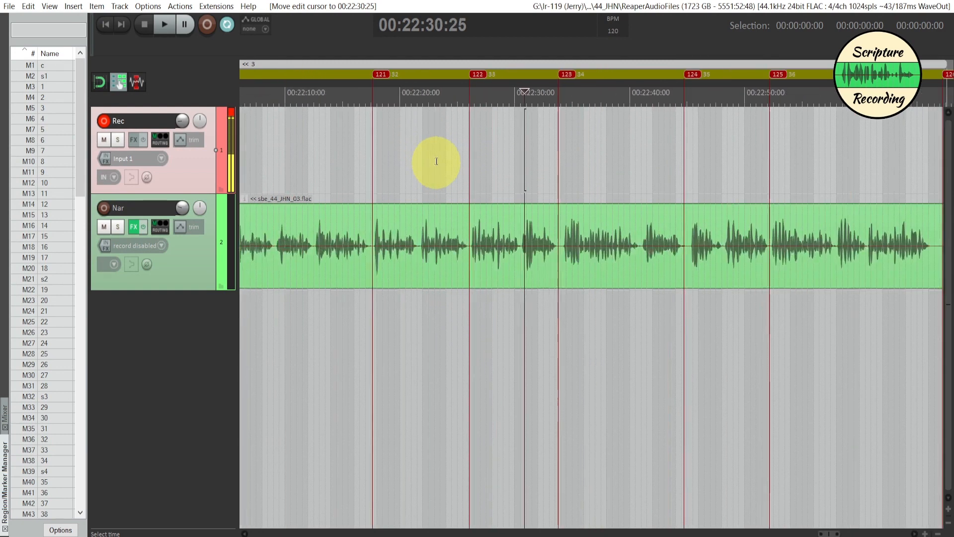
scroll(437, 161, "left", 3)
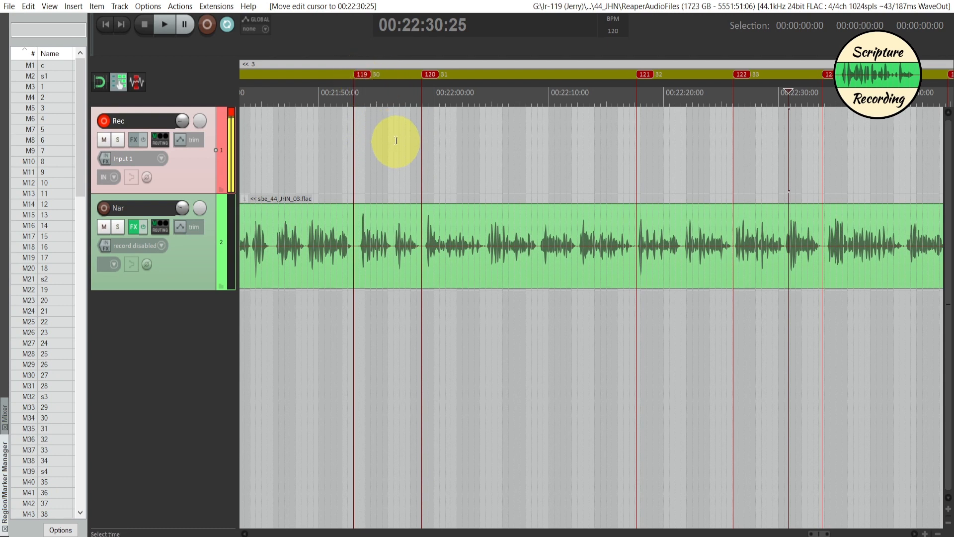
scroll(401, 140, "right", 10)
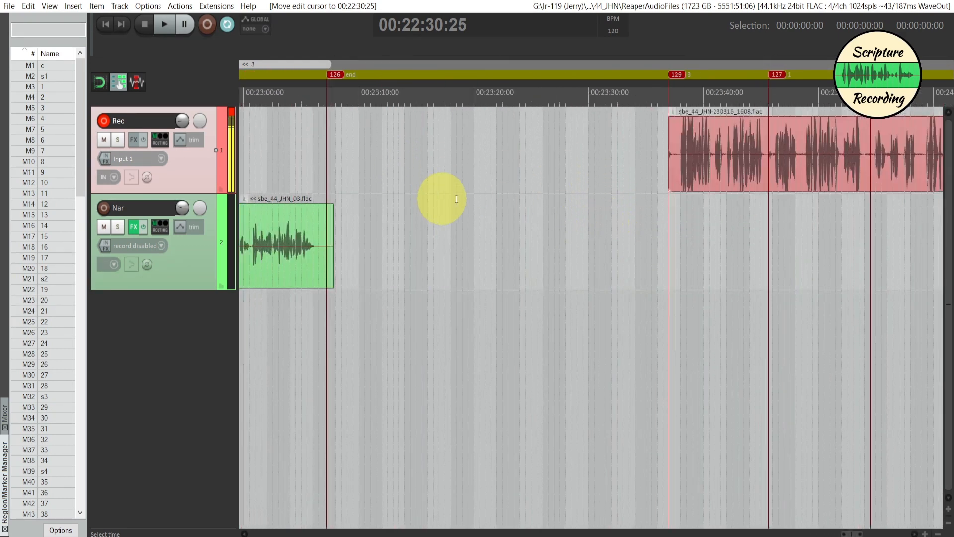
Step: Record a short take on the Rec track from 00:23:13:05 to 00:23:18:13
left_click(395, 174)
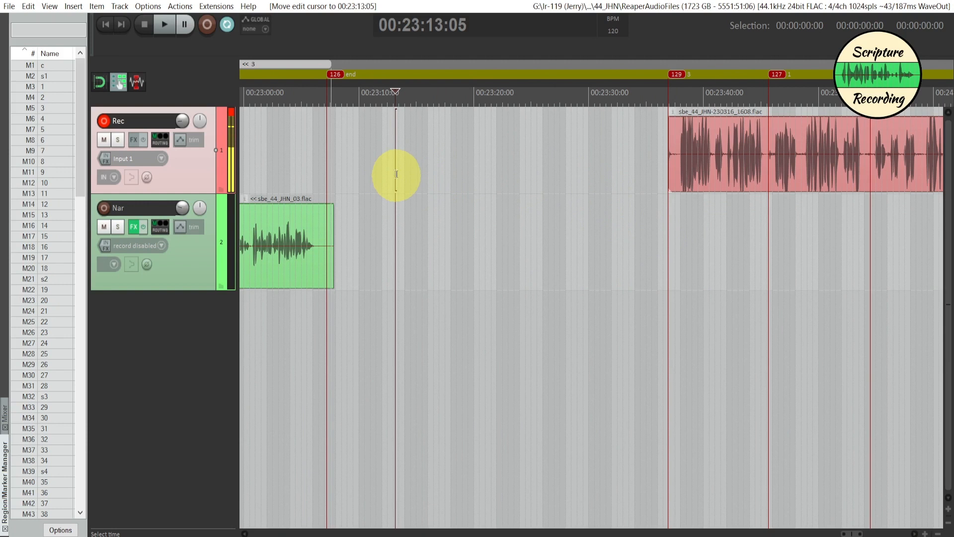
key("ctrl+r")
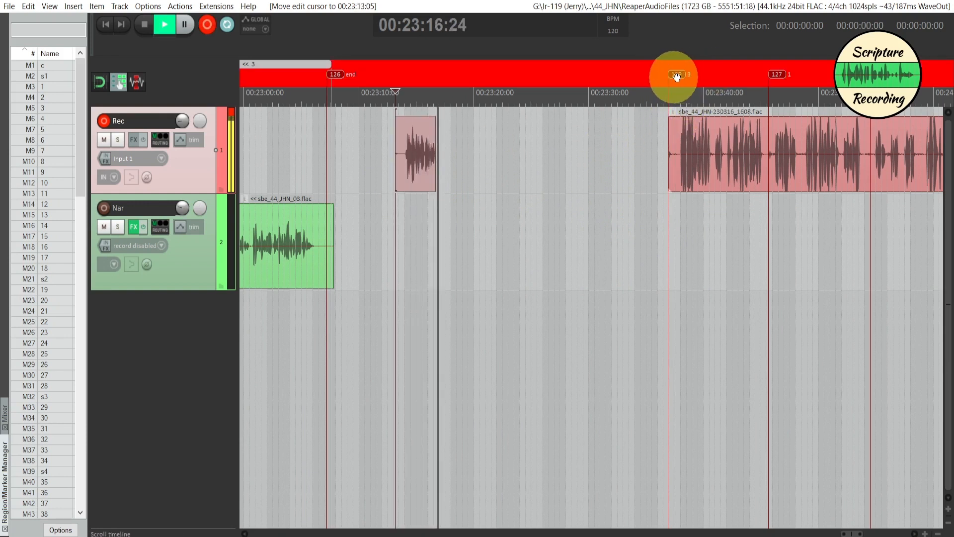
key("space")
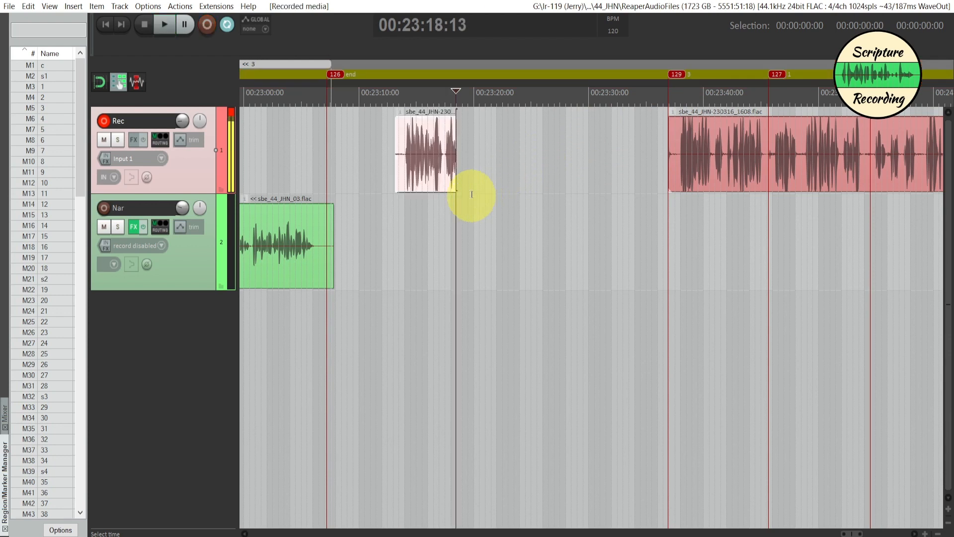
Step: Find the theme-related actions by filtering for "them" and run "Theme development: Show theme tweak/configuration window"
left_click(177, 6)
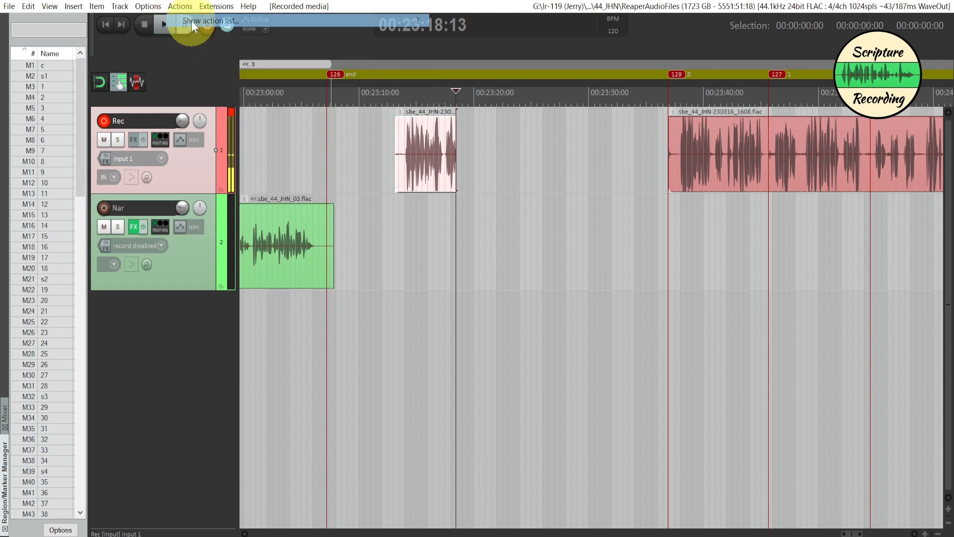
left_click(192, 21)
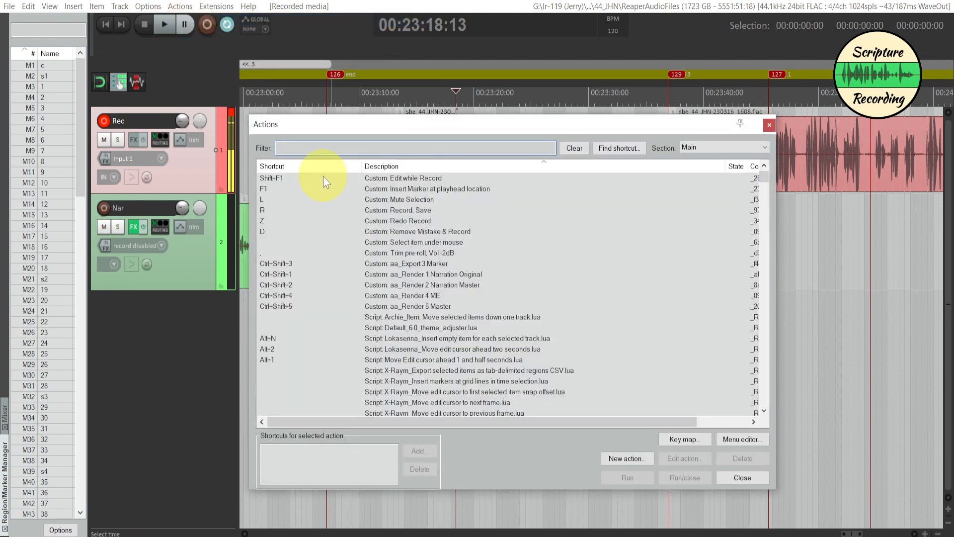
type("the")
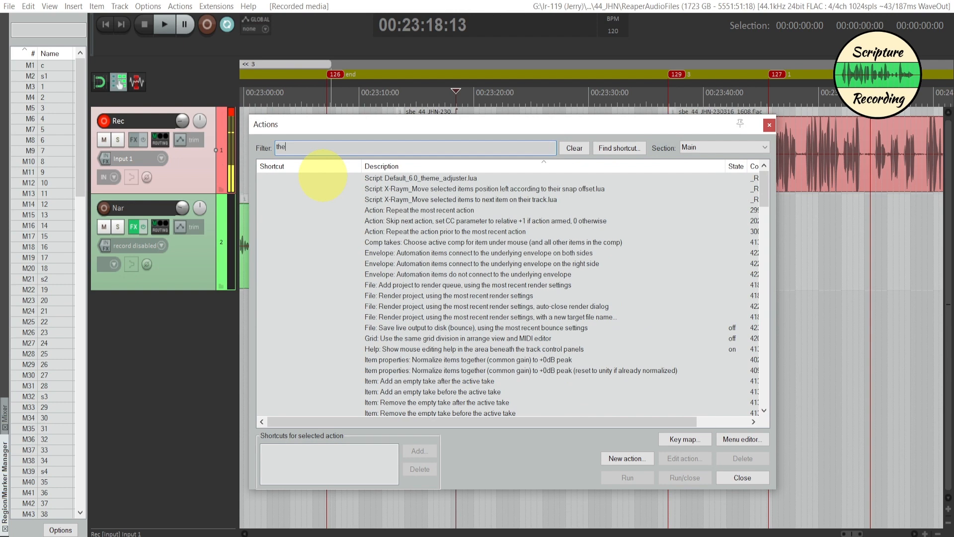
type("m")
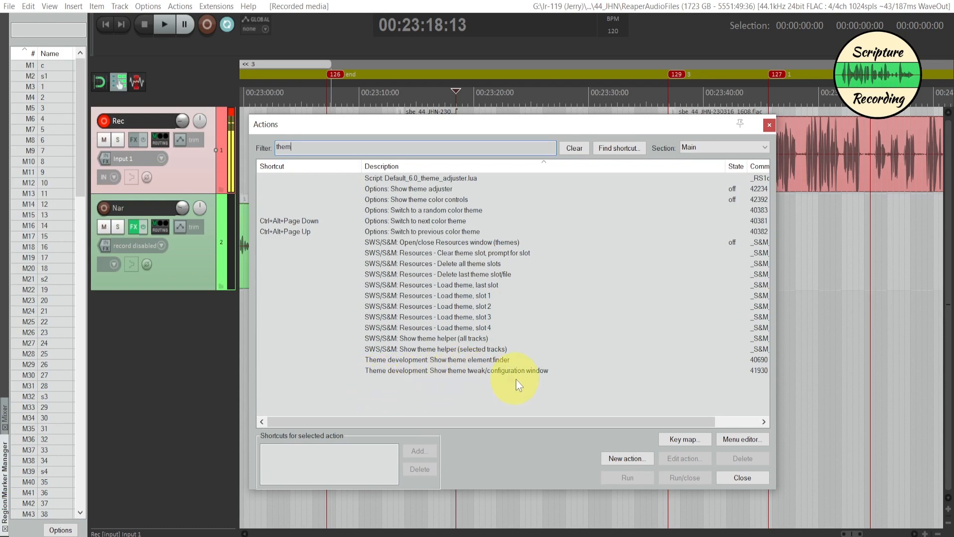
double_click(442, 370)
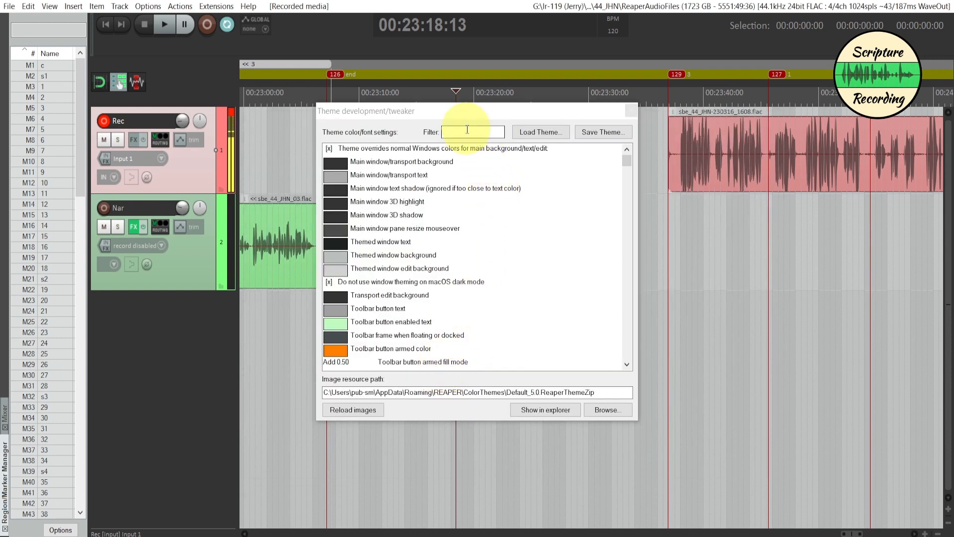
Step: Filter the theme color settings for "marker" and set the Markers color to yellow (255, 255, 0)
mouse_move(630, 166)
left_mouse_down()
mouse_move(632, 367)
mouse_move(619, 168)
left_mouse_up()
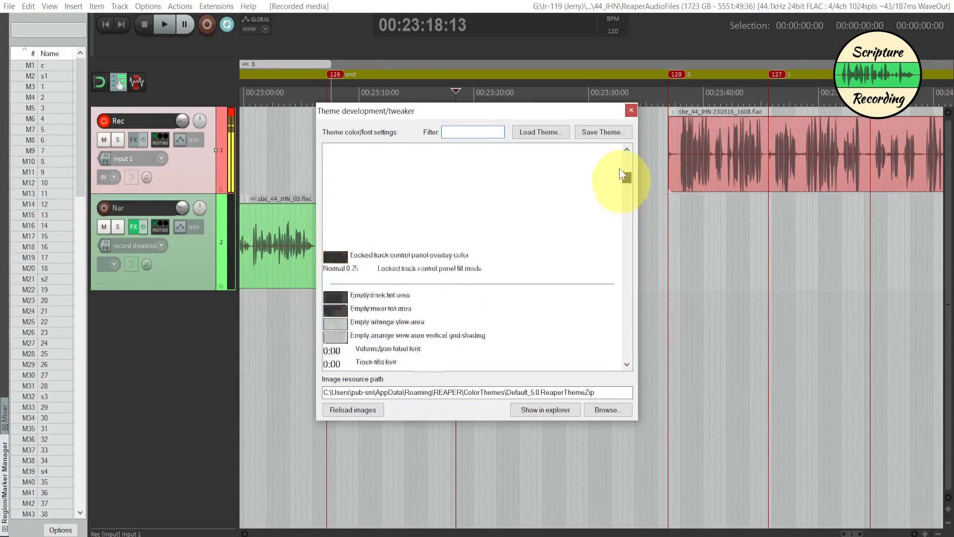
left_click(461, 130)
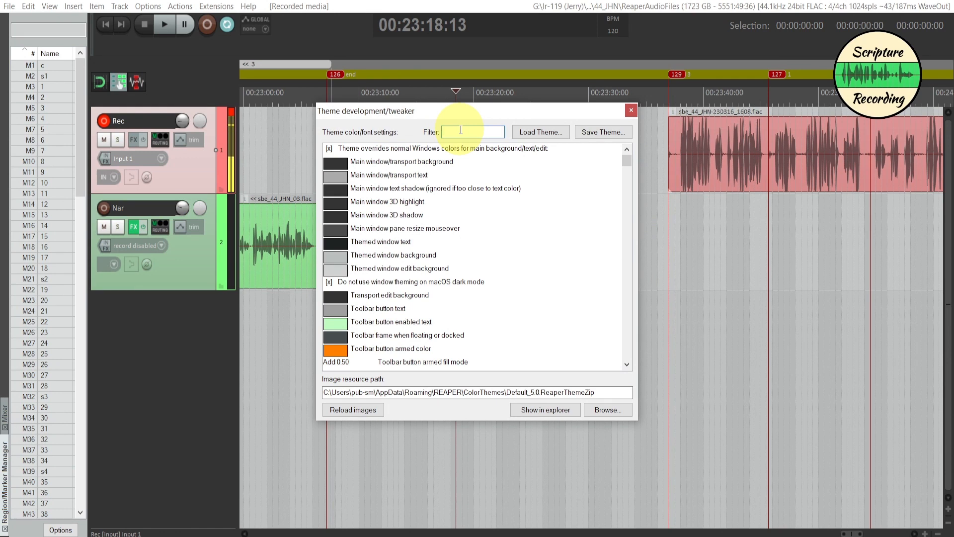
type("marker")
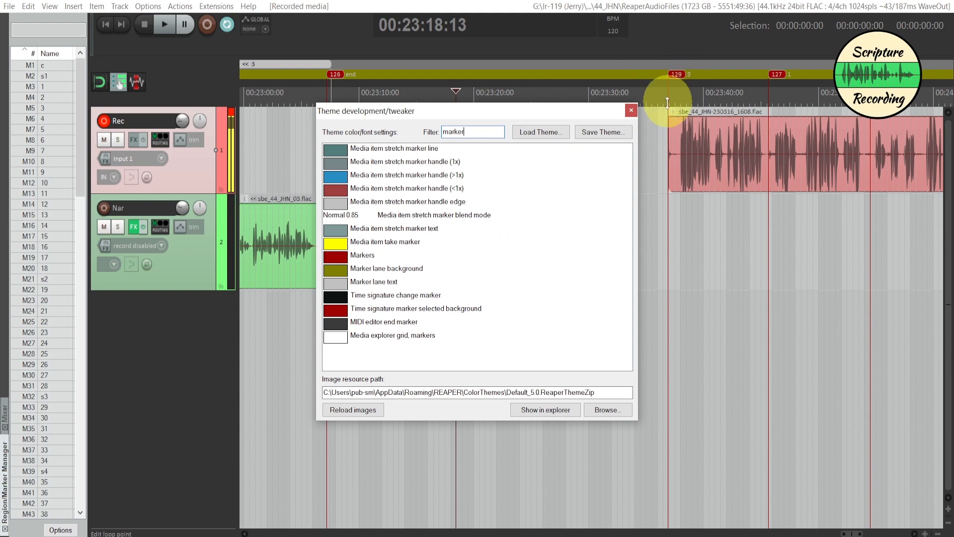
double_click(341, 257)
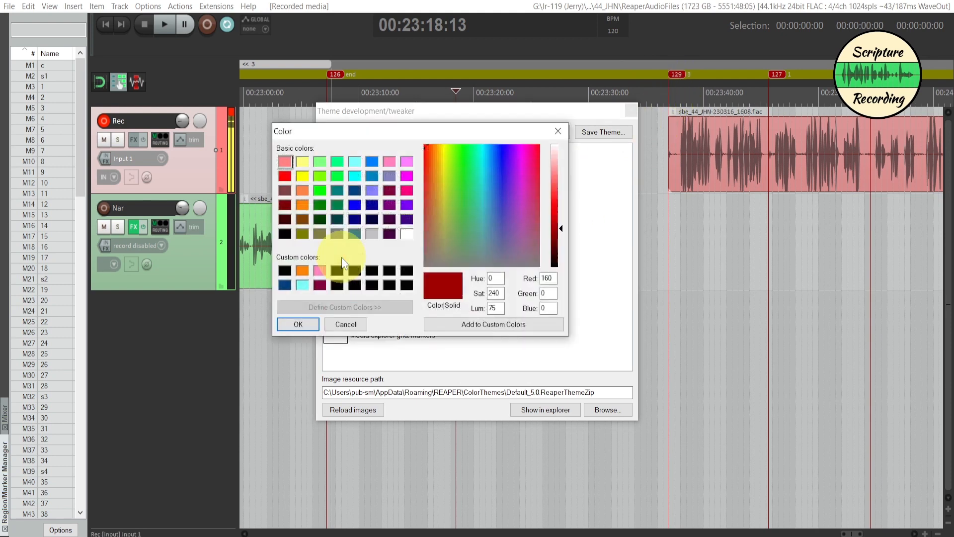
left_click(306, 177)
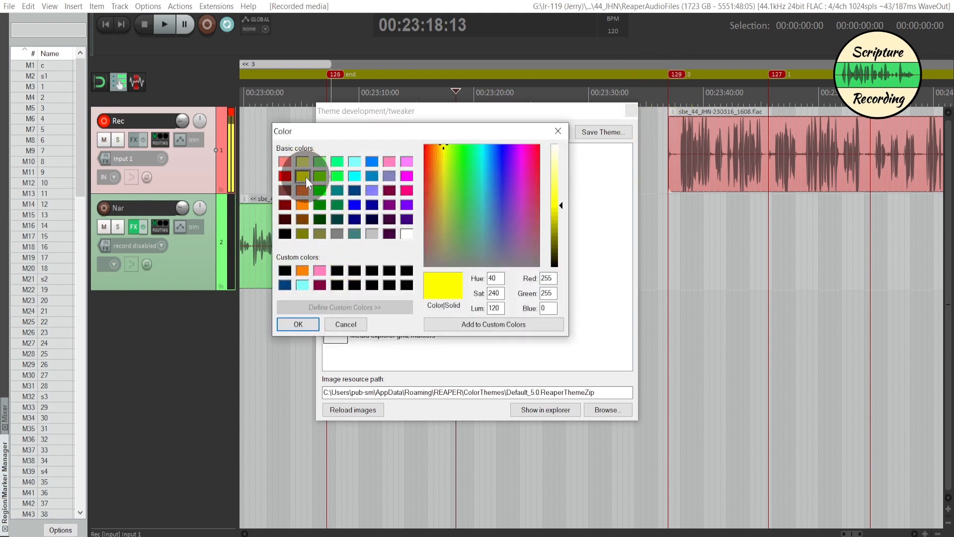
left_click(306, 325)
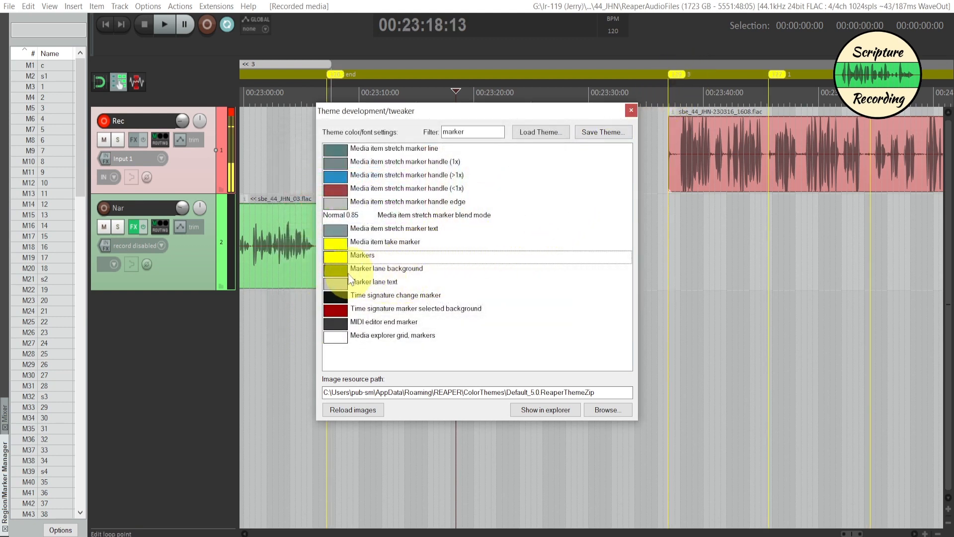
Step: Set the Marker lane text color to yellow and the Marker lane background color to black
double_click(338, 285)
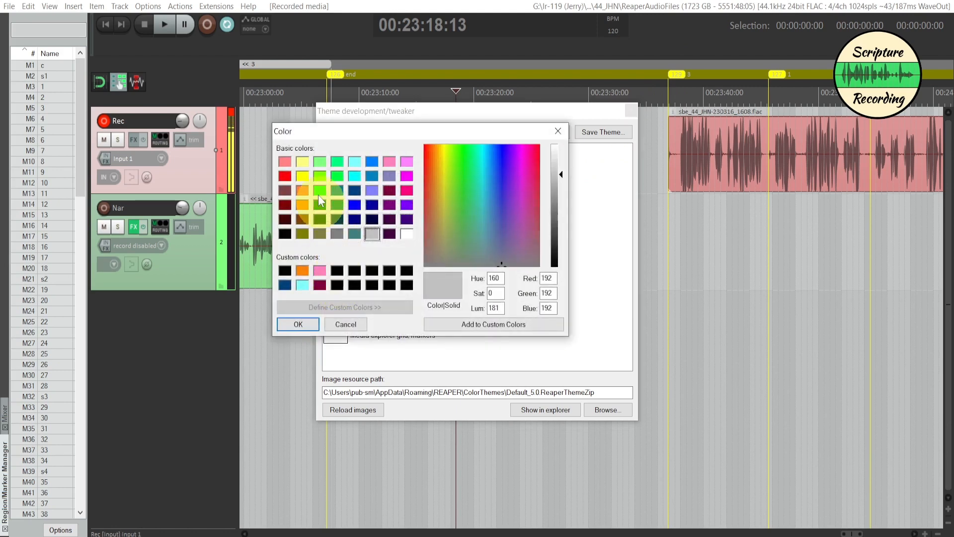
left_click(305, 179)
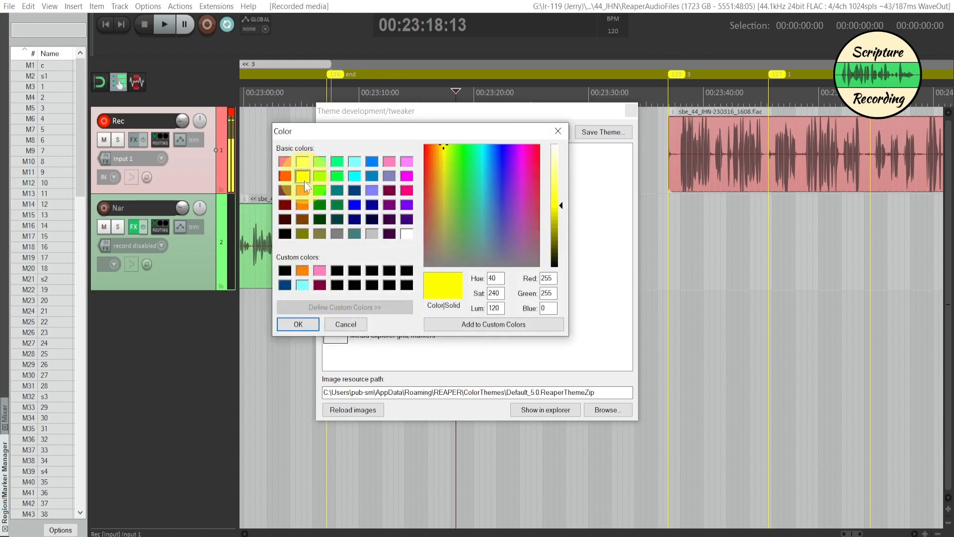
left_click(298, 324)
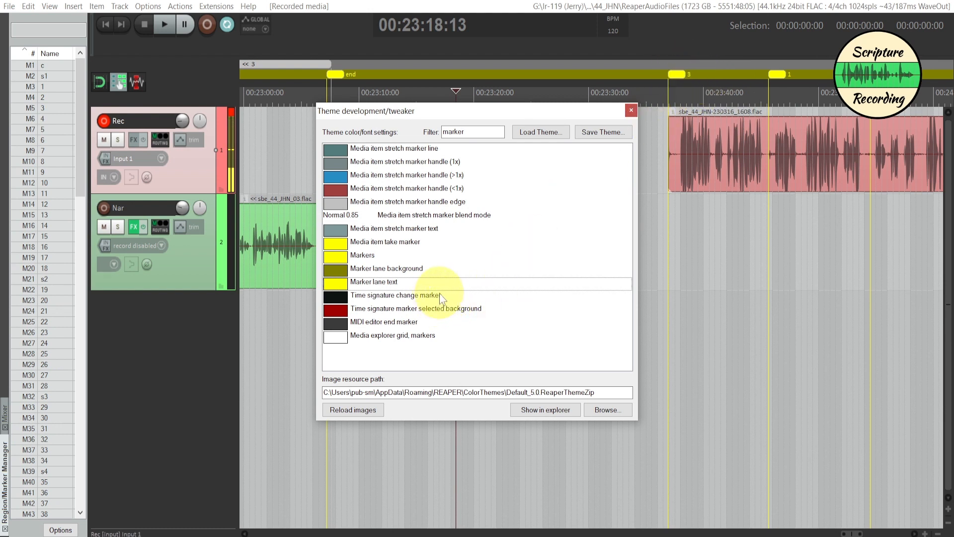
left_click(342, 270)
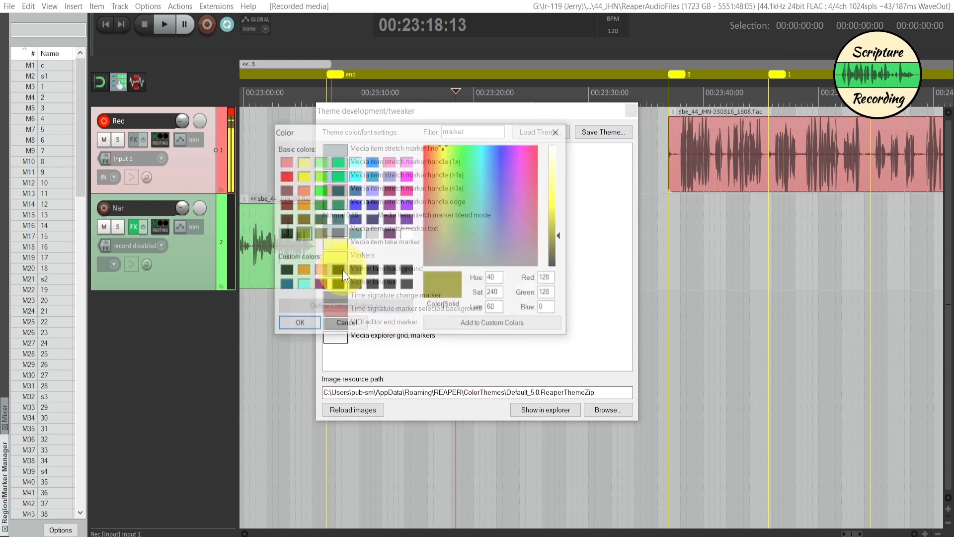
left_click(354, 272)
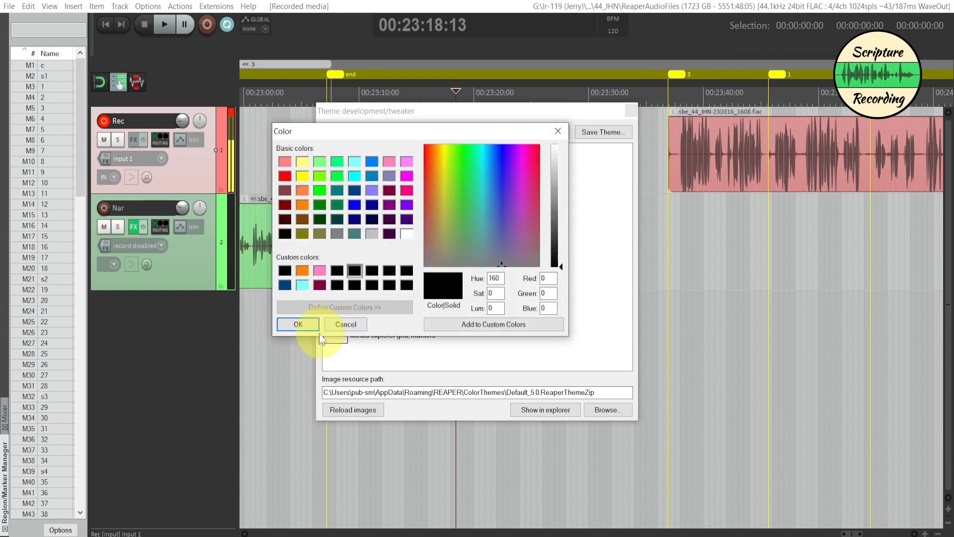
left_click(302, 323)
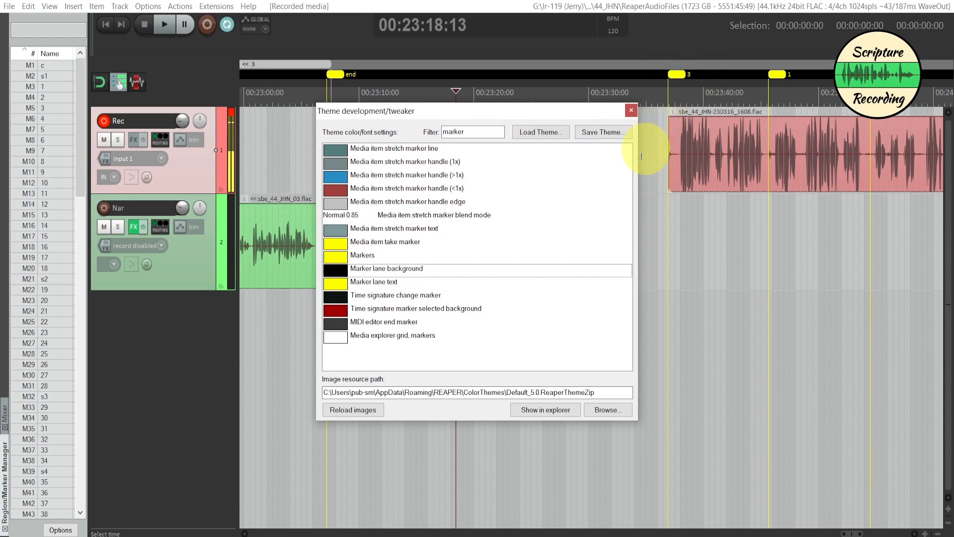
Step: Move the theme window clear of the tracks and record a short take on Rec from 00:23:24:13 to 00:23:27:04
left_click(722, 252)
left_click(722, 252)
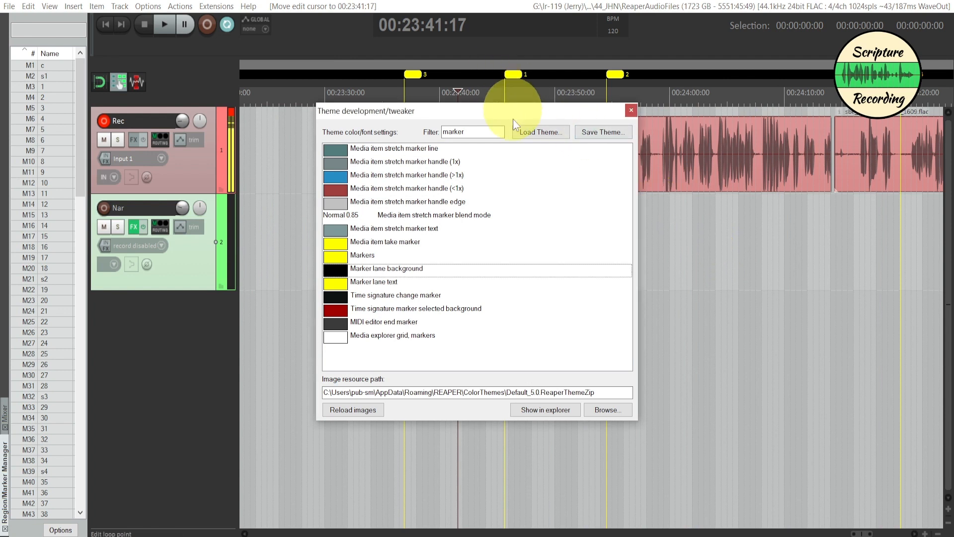
left_click_drag(512, 106, 500, 236)
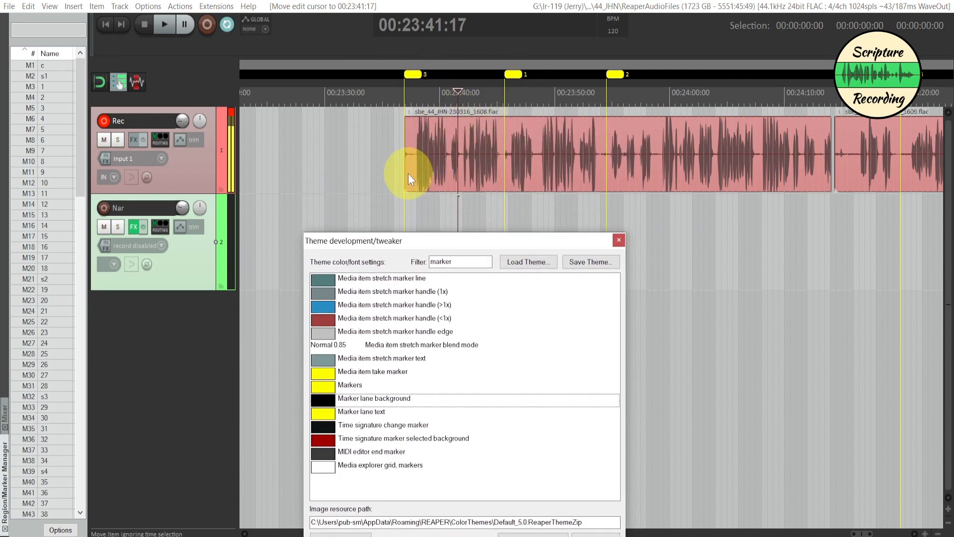
left_click(261, 170)
key("ctrl+r")
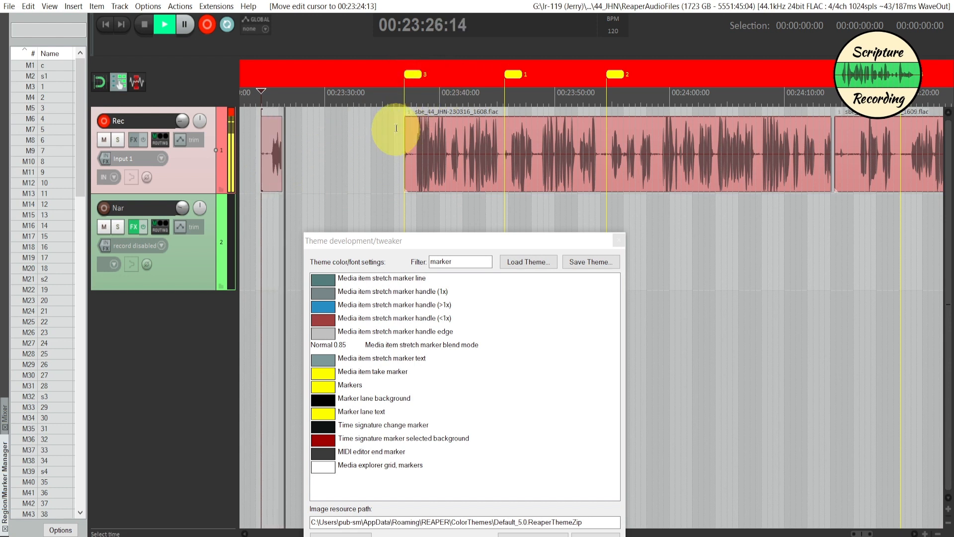
key("ctrl+r")
Step: Filter the theme color settings for "region" and set the Regions color to blue (0, 128, 255)
left_click_drag(423, 241, 430, 160)
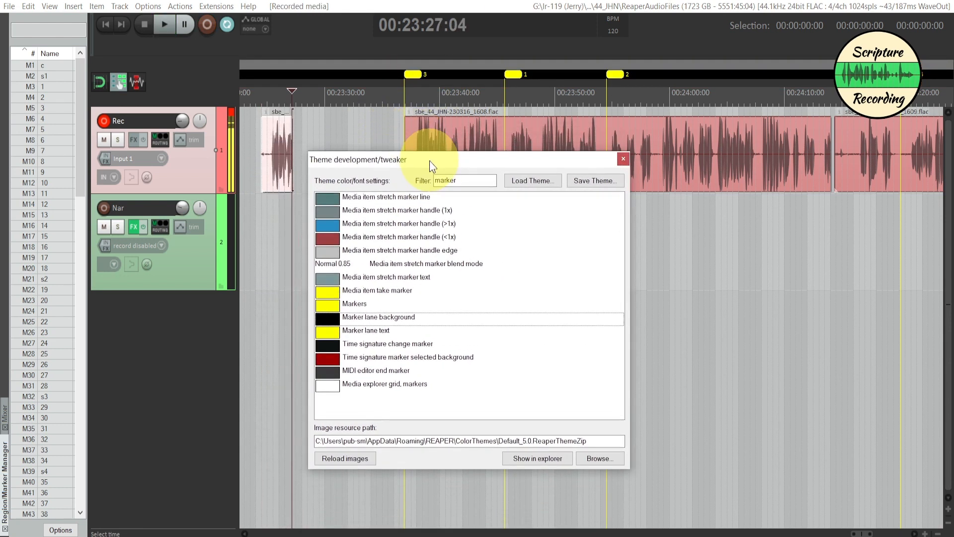
double_click(473, 181)
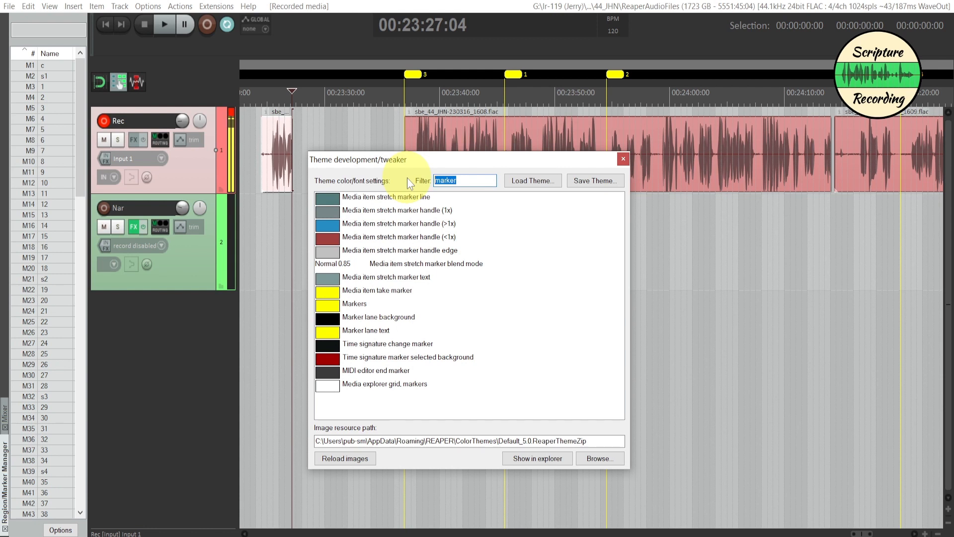
type("region")
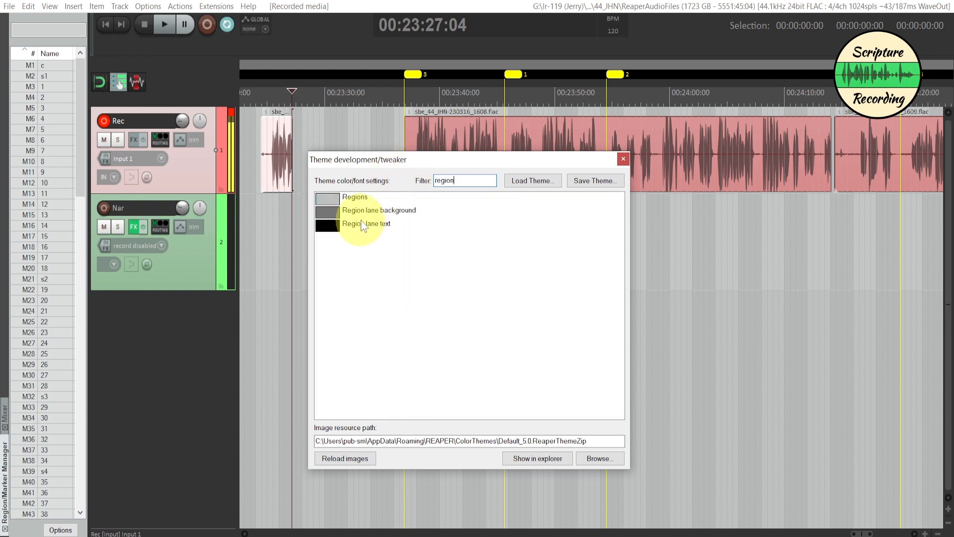
double_click(330, 199)
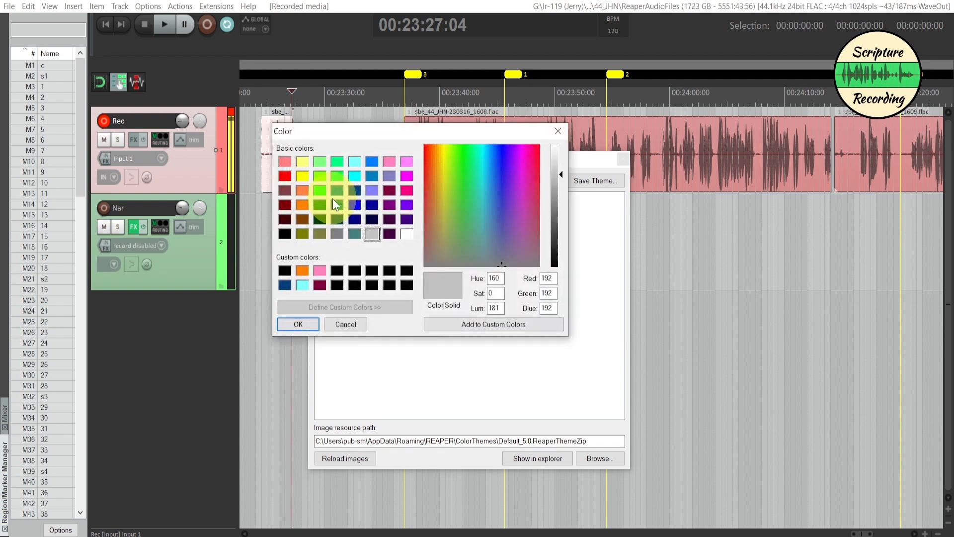
left_click(372, 176)
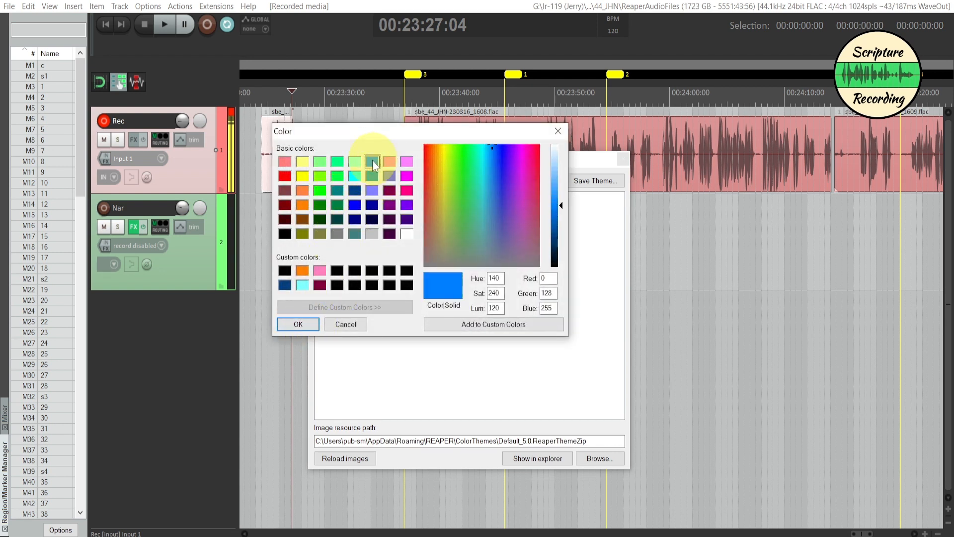
left_click(309, 327)
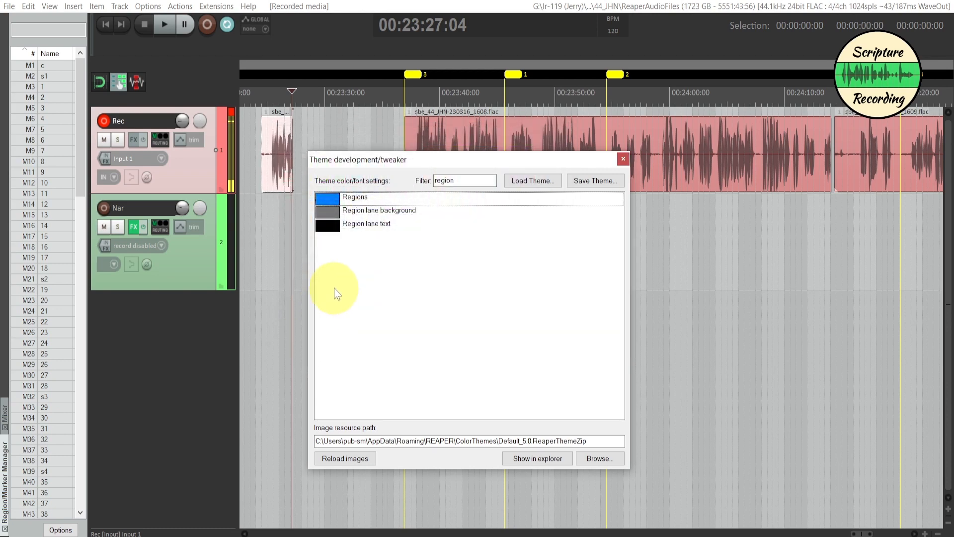
Step: Accept black for the Region lane text, set the Region lane background to black, and close the theme window
double_click(332, 229)
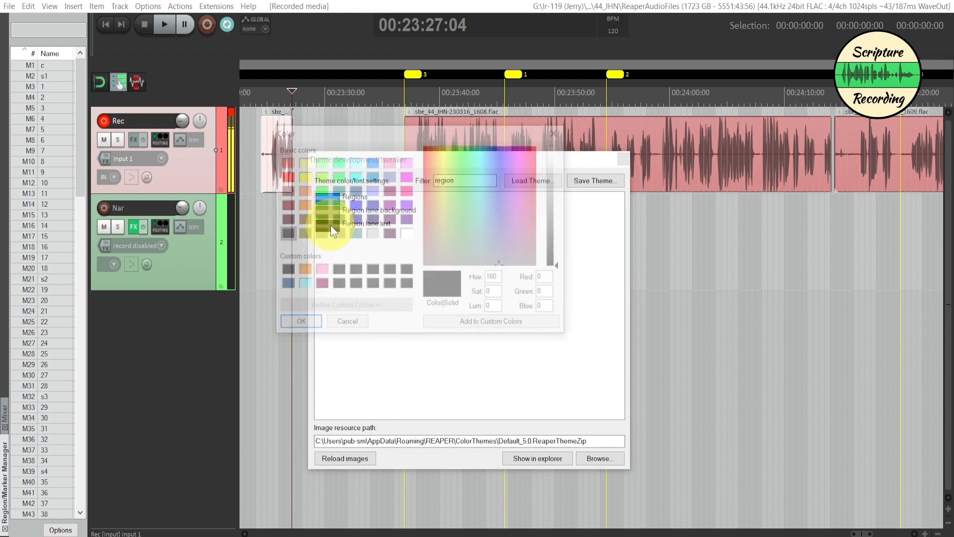
left_click(309, 324)
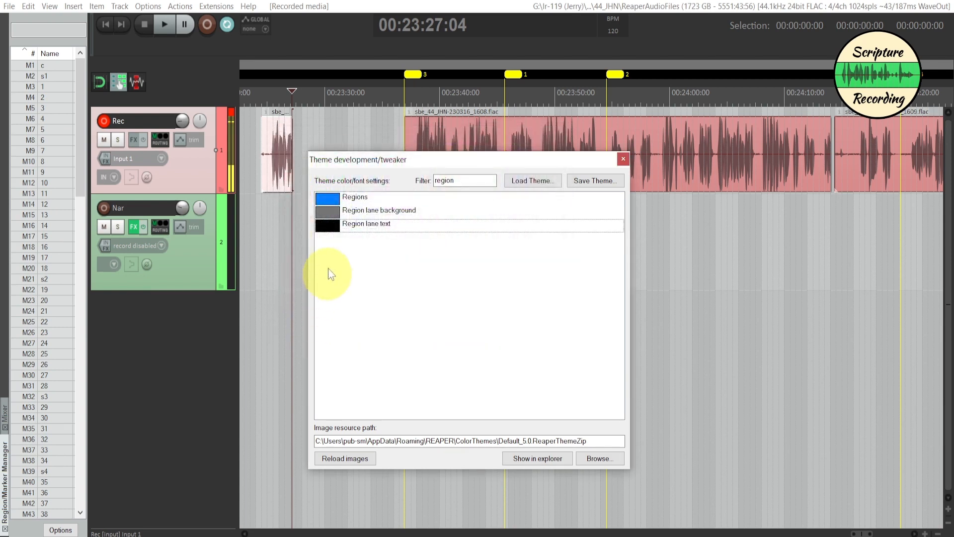
double_click(332, 210)
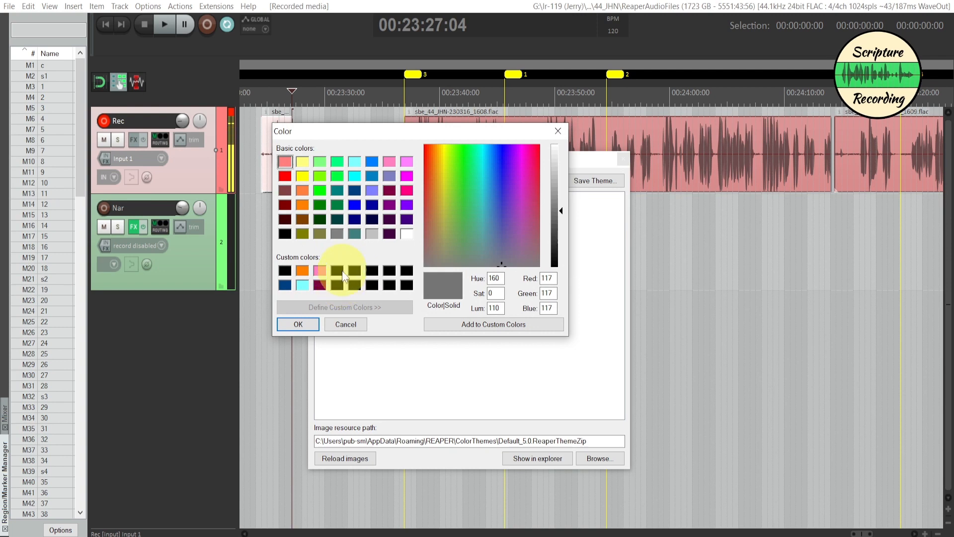
left_click(342, 273)
left_click(299, 324)
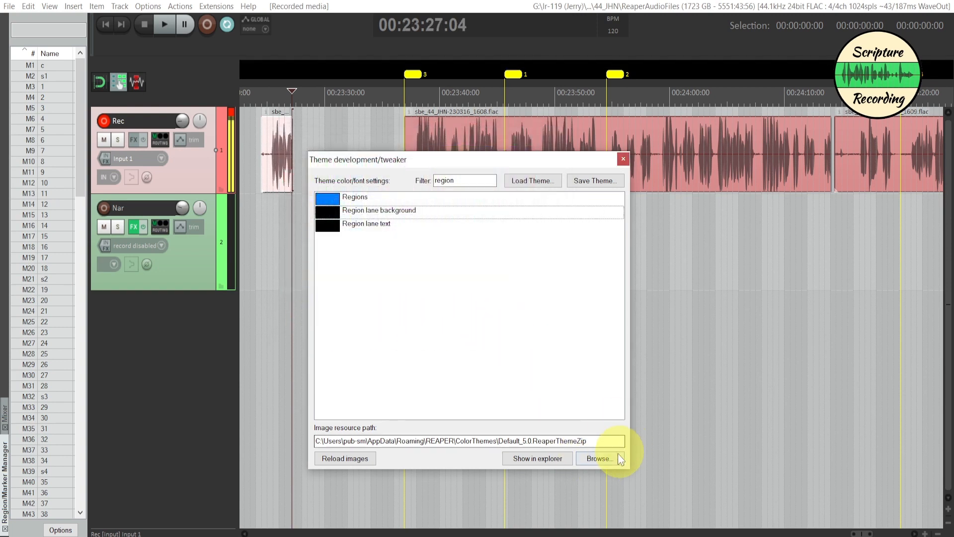
left_click(623, 159)
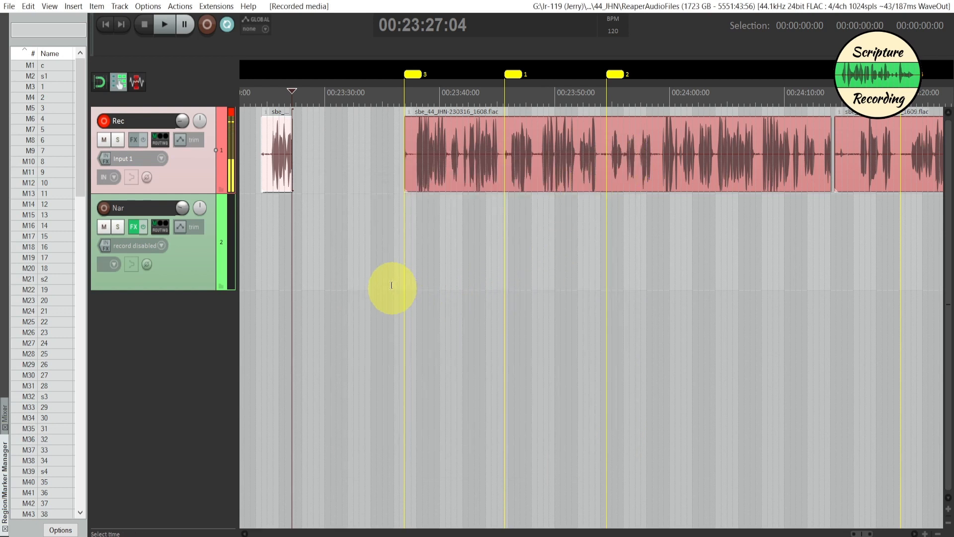
Step: Add a region spanning 00:23:31:29 to 00:23:51:22, clear the time selection, and place the edit cursor at 00:20:11:28
left_click_drag(348, 296, 575, 313)
key("shift+r")
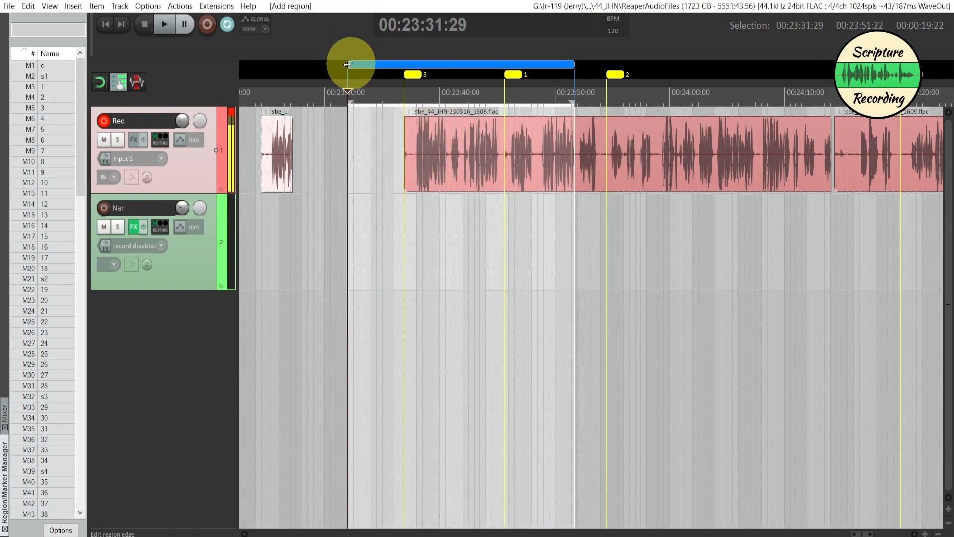
left_click(402, 230)
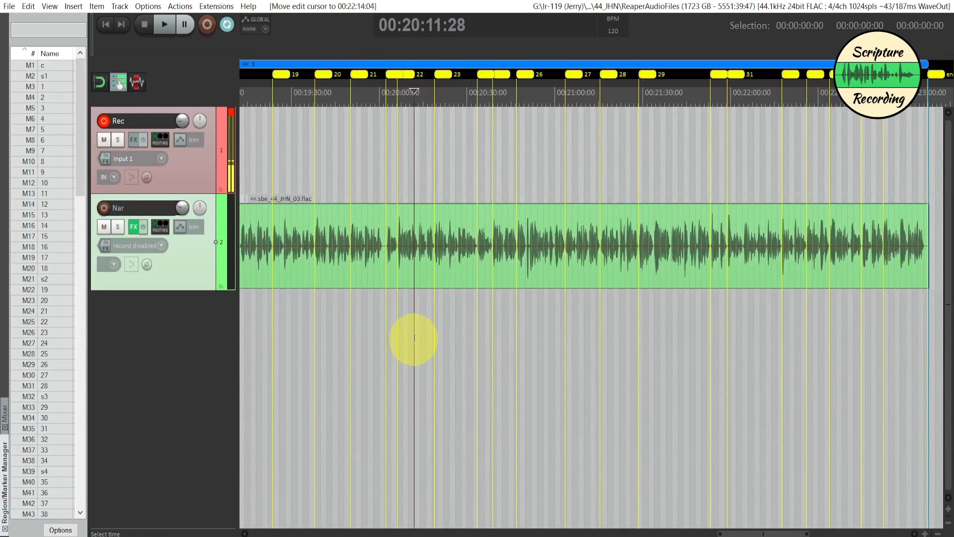
left_click(414, 339)
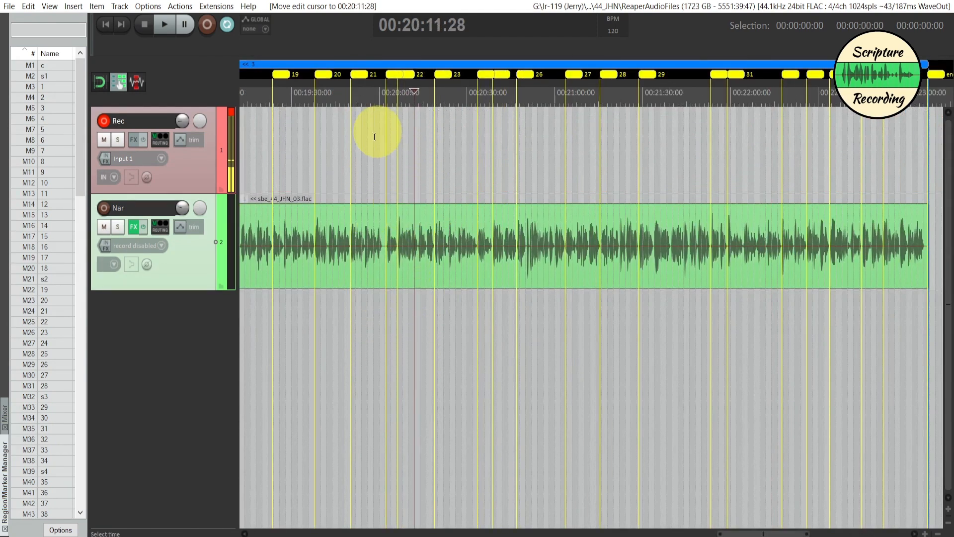